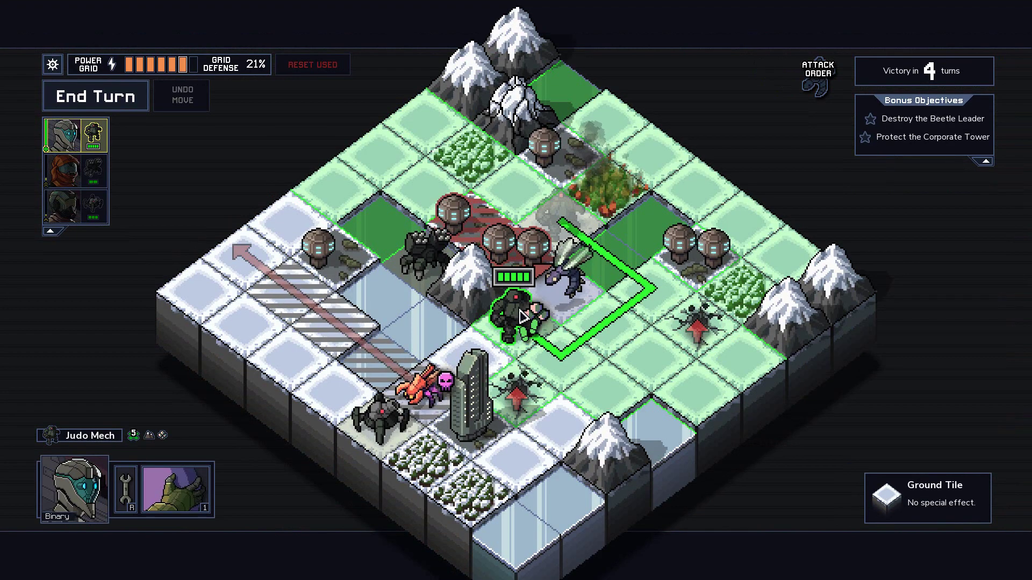
- Move the Judo Mech to its new tile and aim the Vice Fist at the target tile
left_click(521, 317)
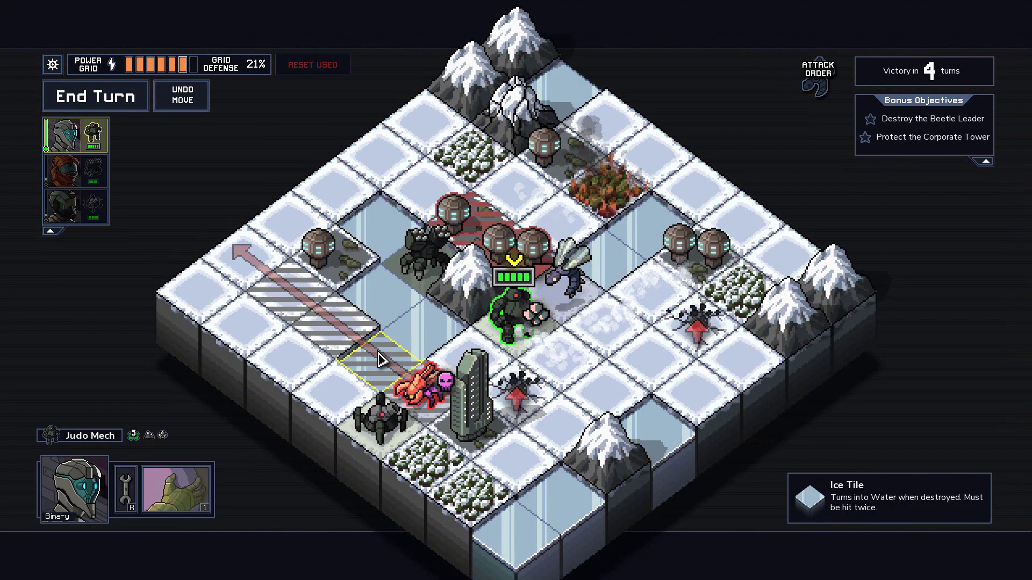
left_click(175, 489)
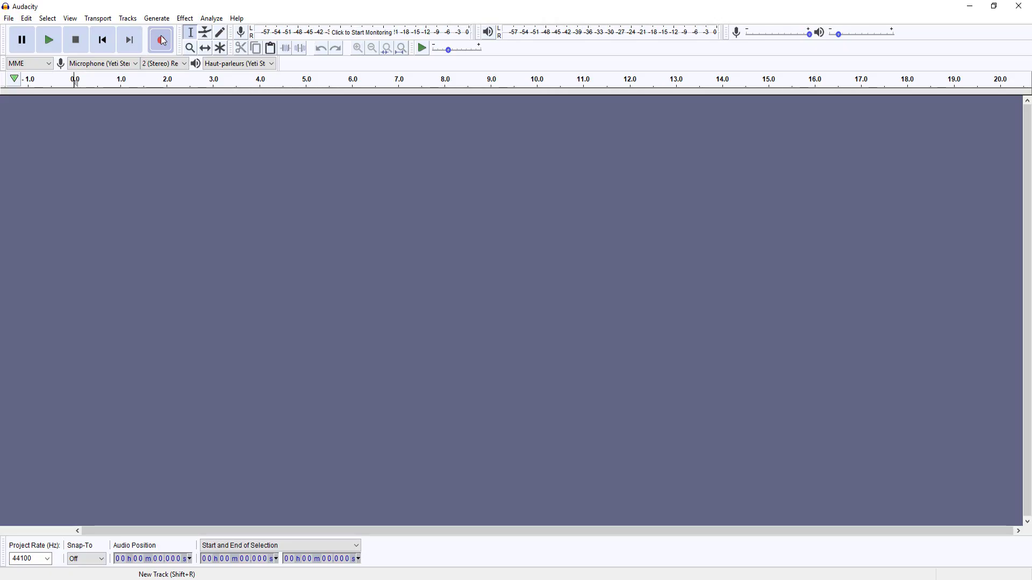
- Record a short voice clip onto a new track, then play it back and stop playback
left_click(162, 40)
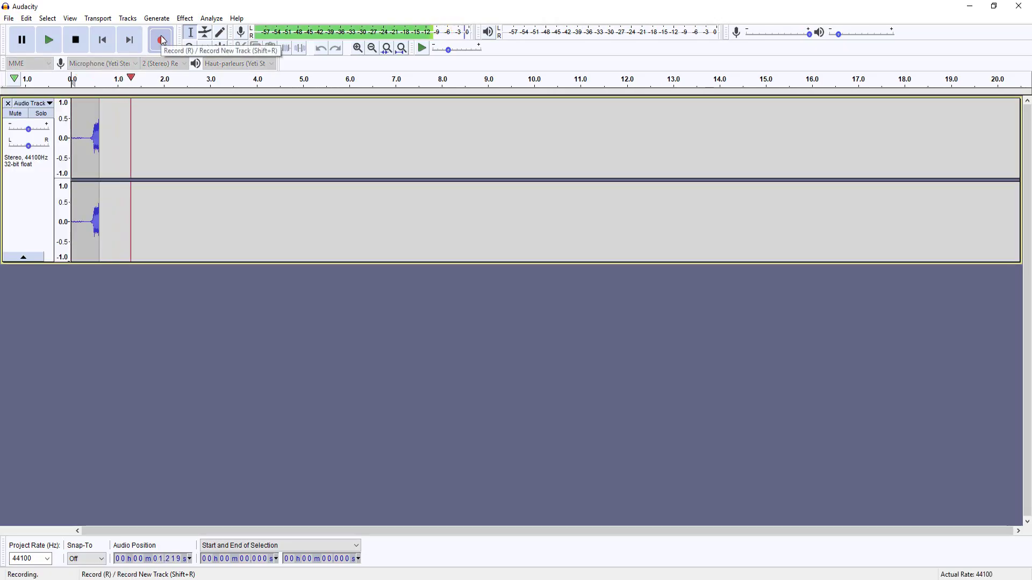
key("space")
key("space")
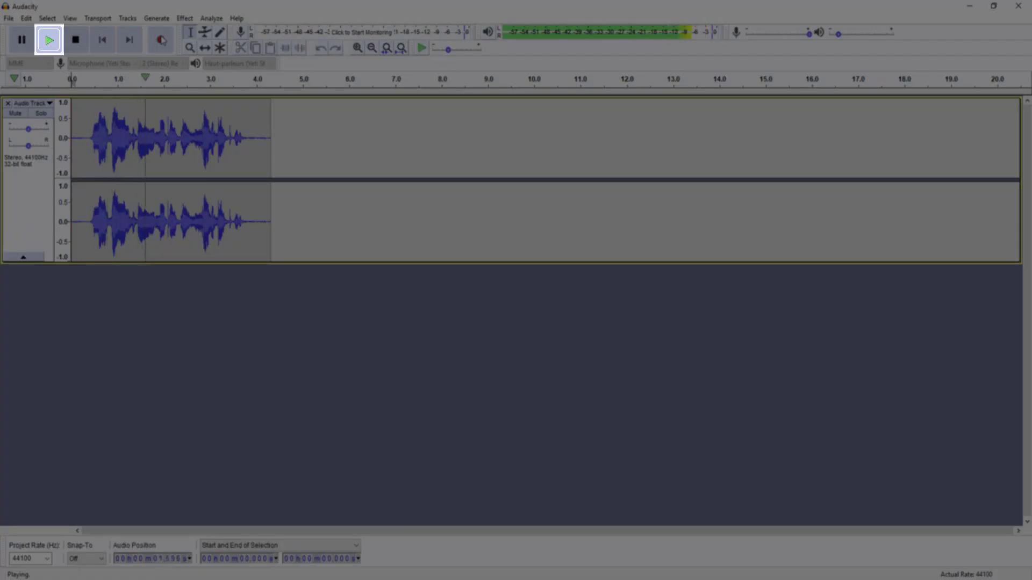
key("Left")
key("Left")
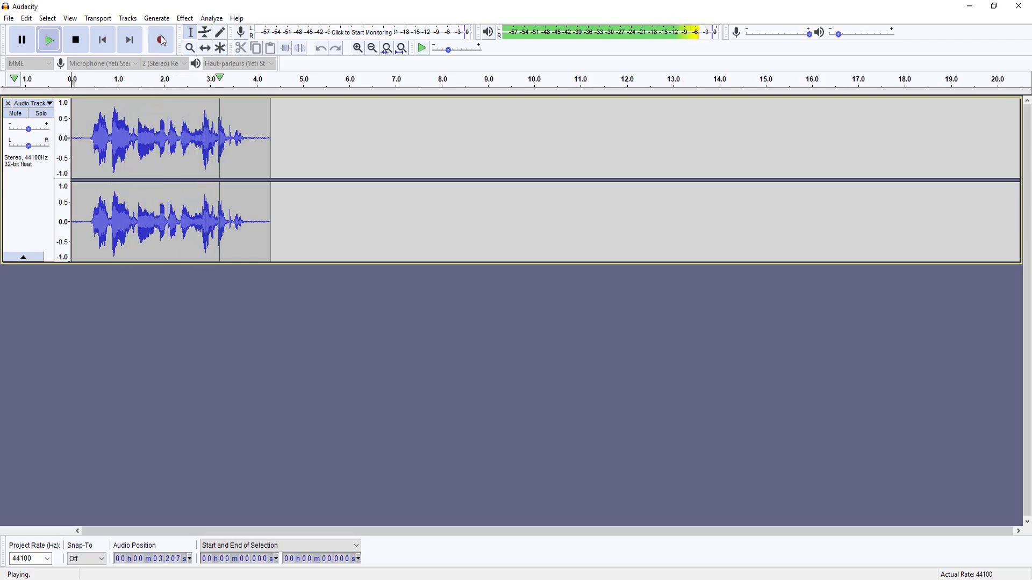
key("space")
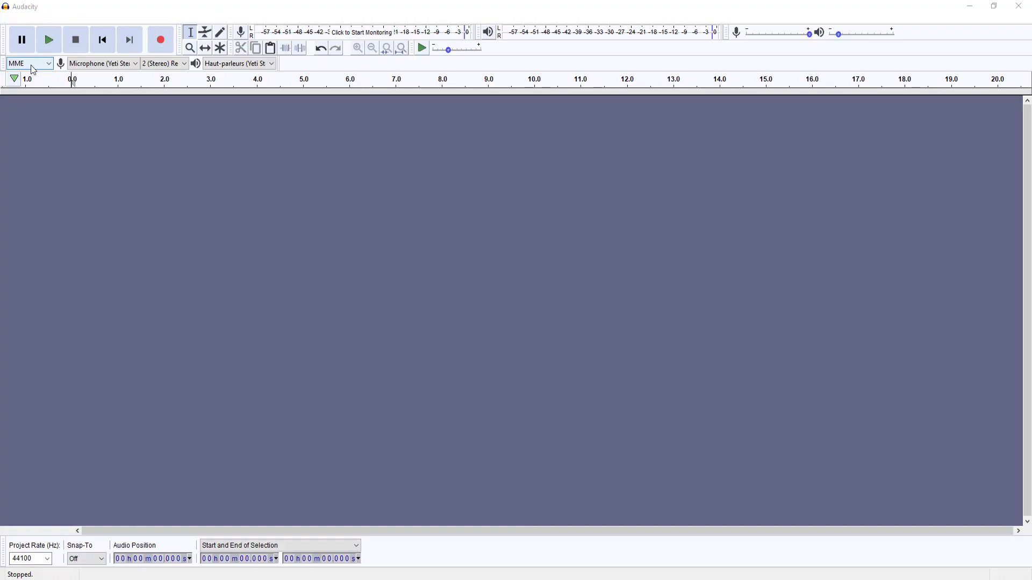
left_click(32, 67)
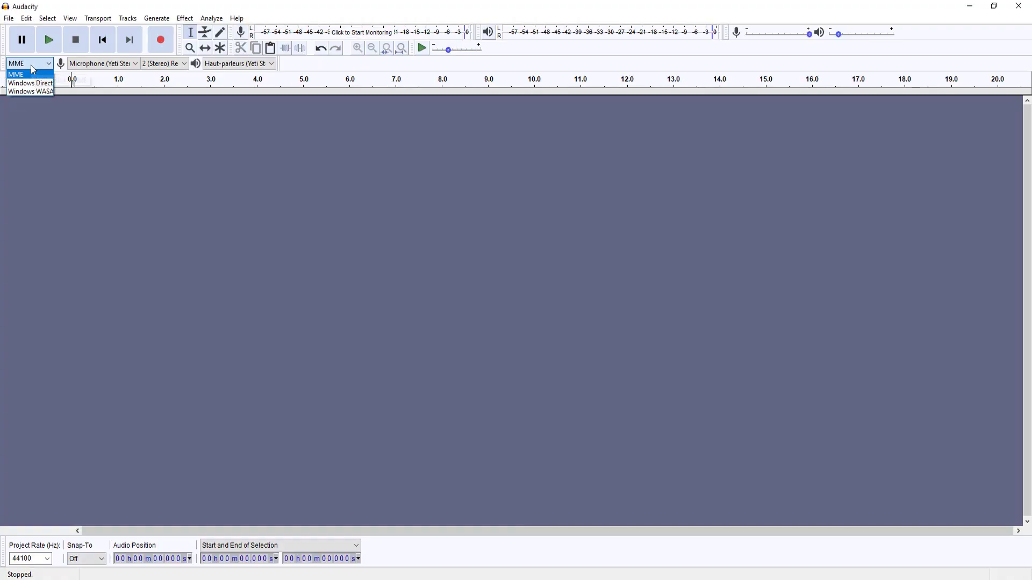
left_click(28, 94)
left_click(105, 68)
left_click(97, 81)
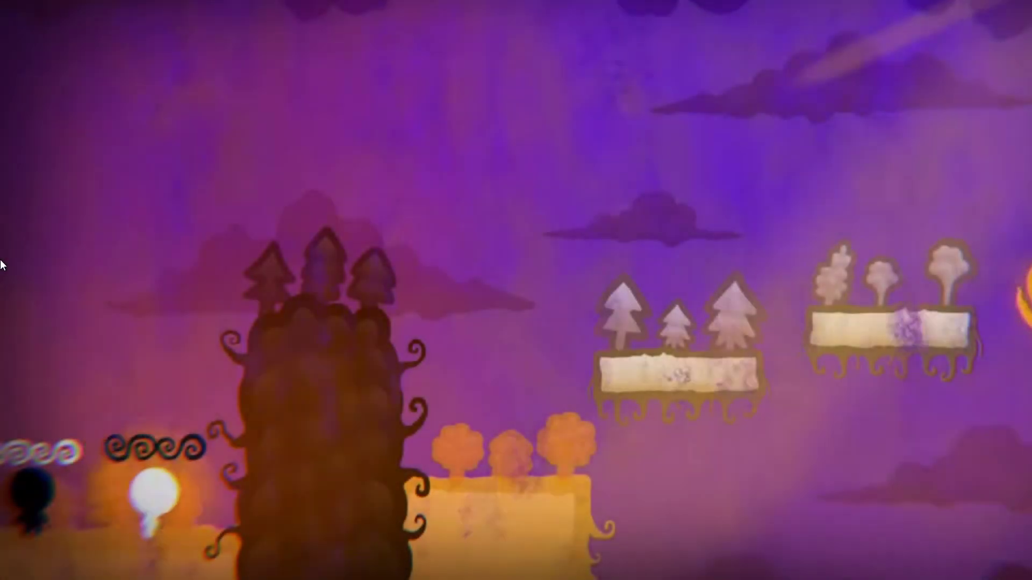
key("Right")
key("space")
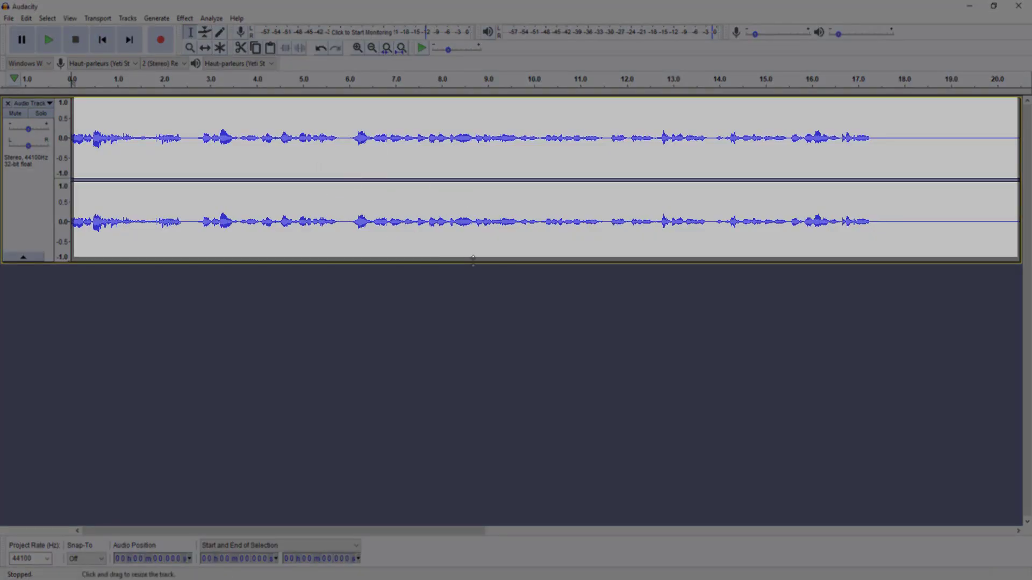
left_click(30, 63)
left_click(21, 71)
left_click(103, 63)
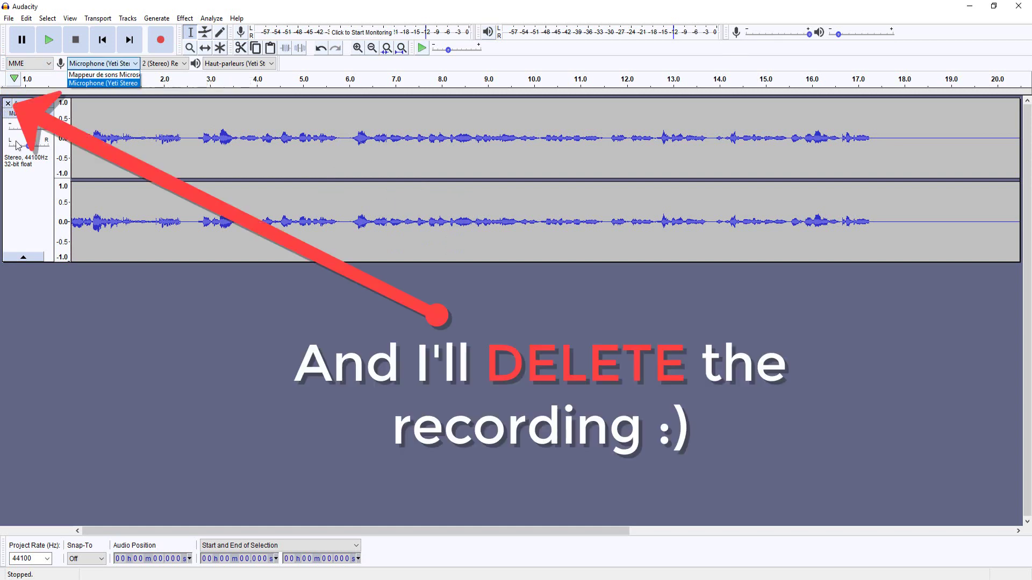
left_click(21, 157)
left_click(8, 103)
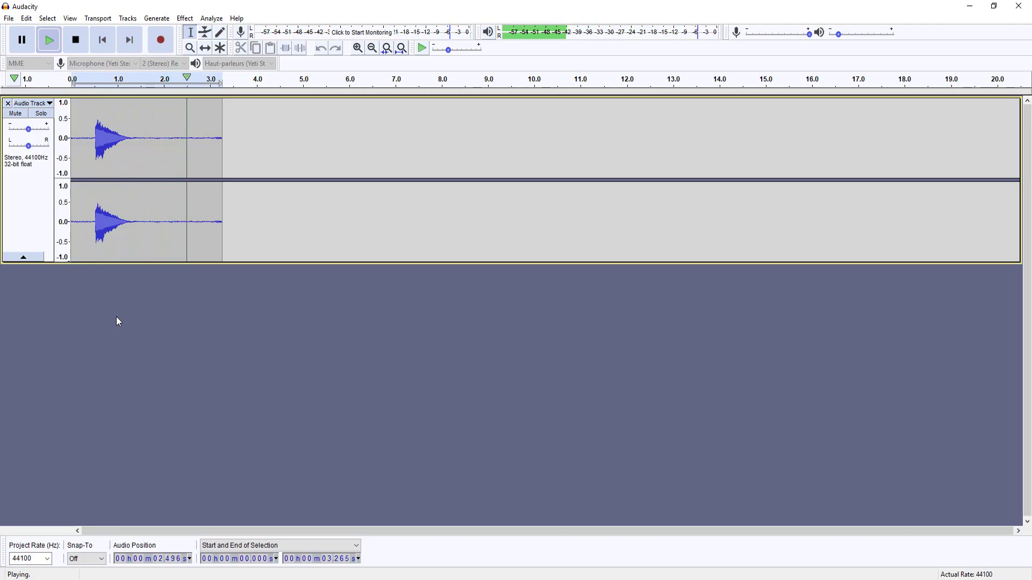
- Play the recorded sound, then delete the leading silence and everything after 1.103 s
left_click(16, 216)
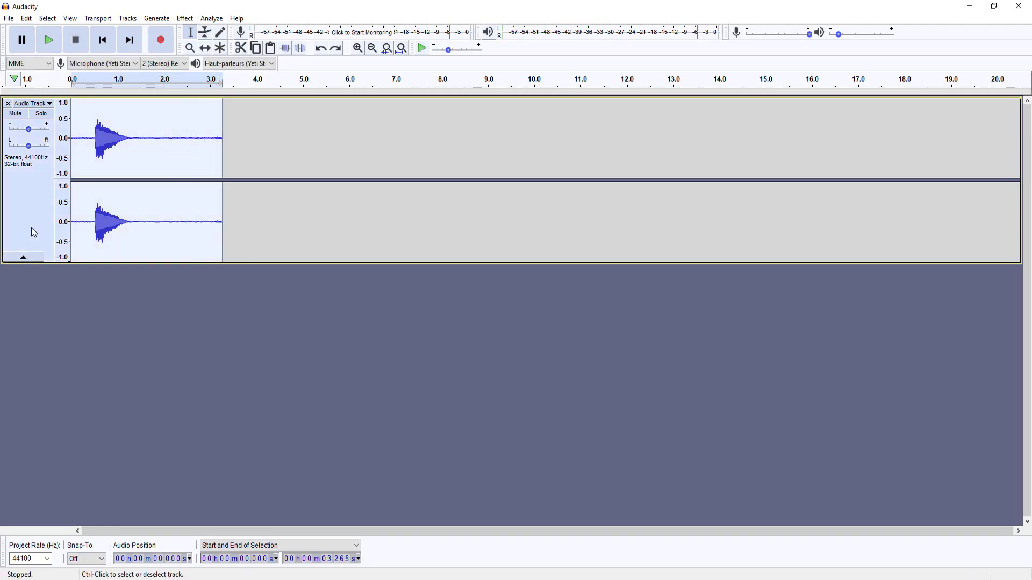
key("space")
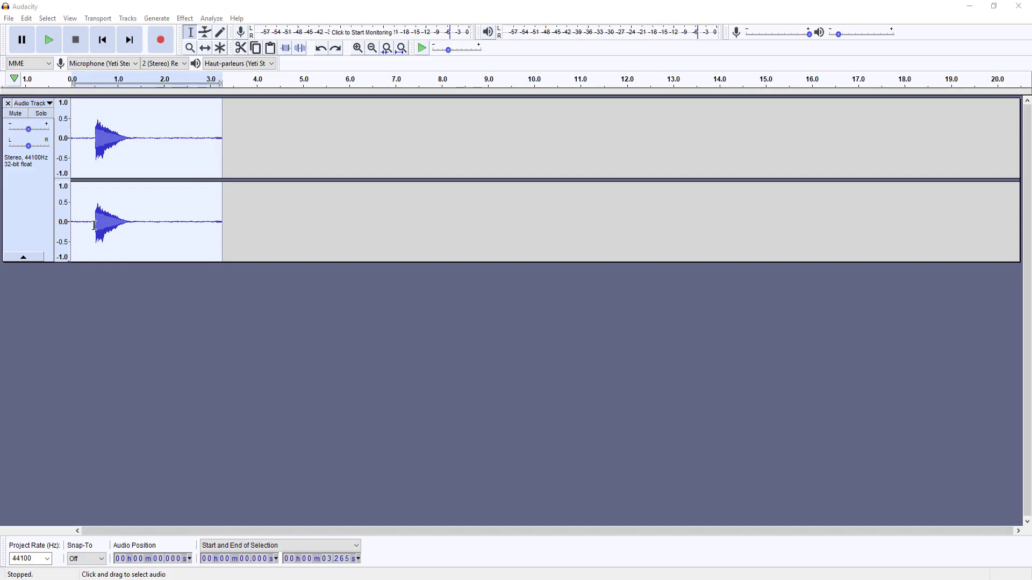
left_click_drag(95, 226, 70, 225)
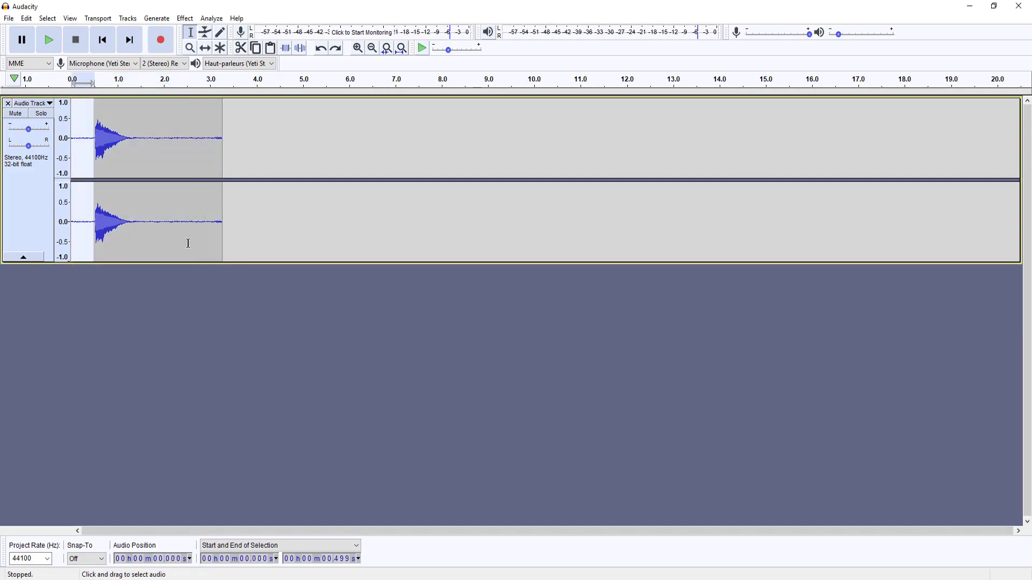
key("Delete")
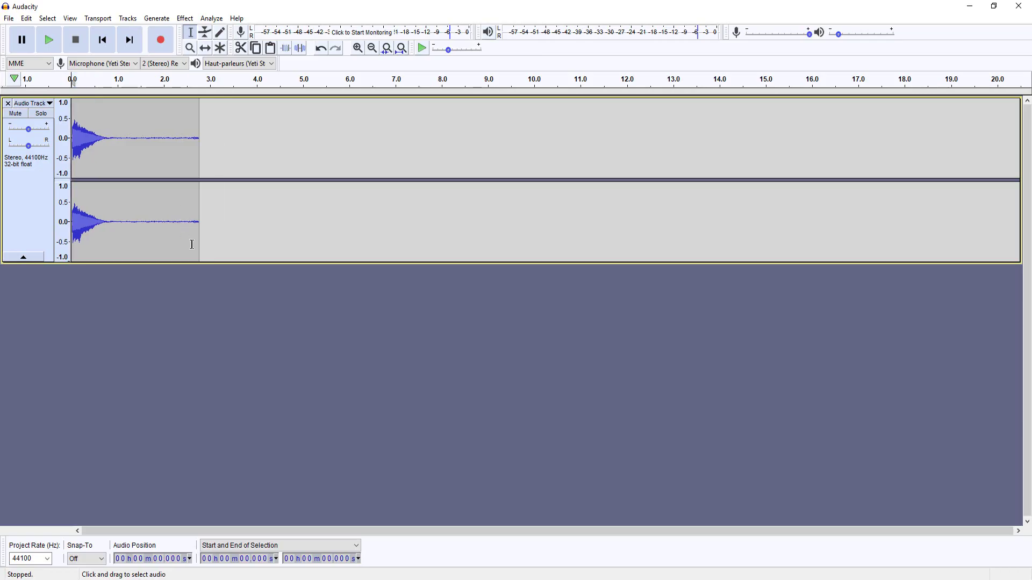
left_click_drag(226, 209, 121, 206)
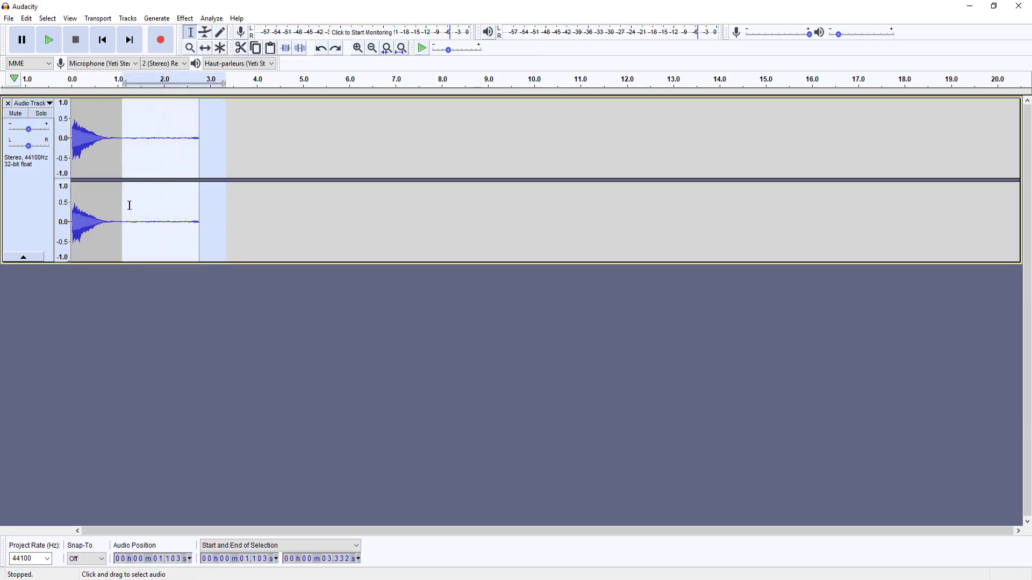
key("Delete")
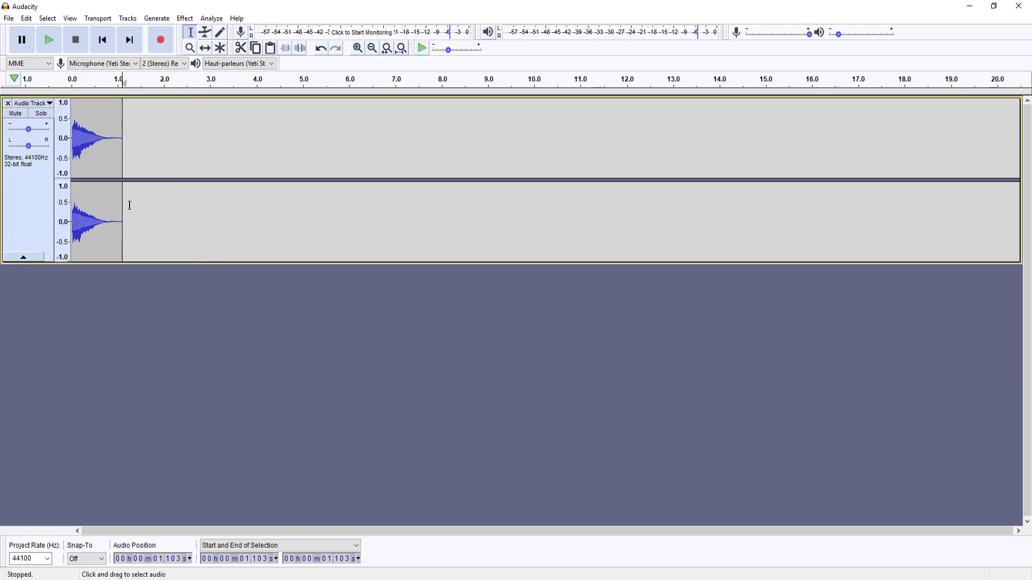
- Apply default Reverb (75% room size) to the whole clip and play the result
left_click(185, 19)
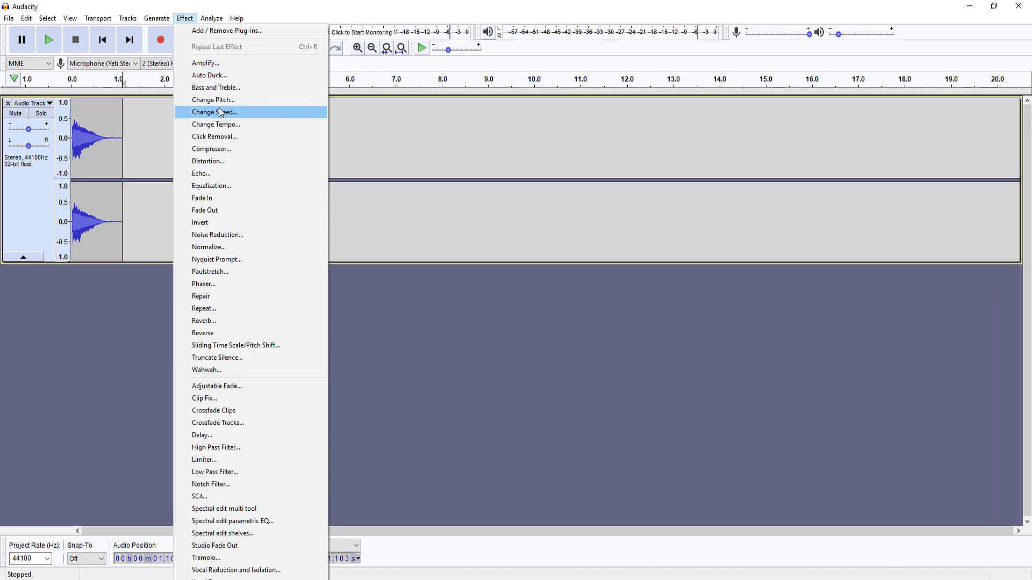
left_click(56, 314)
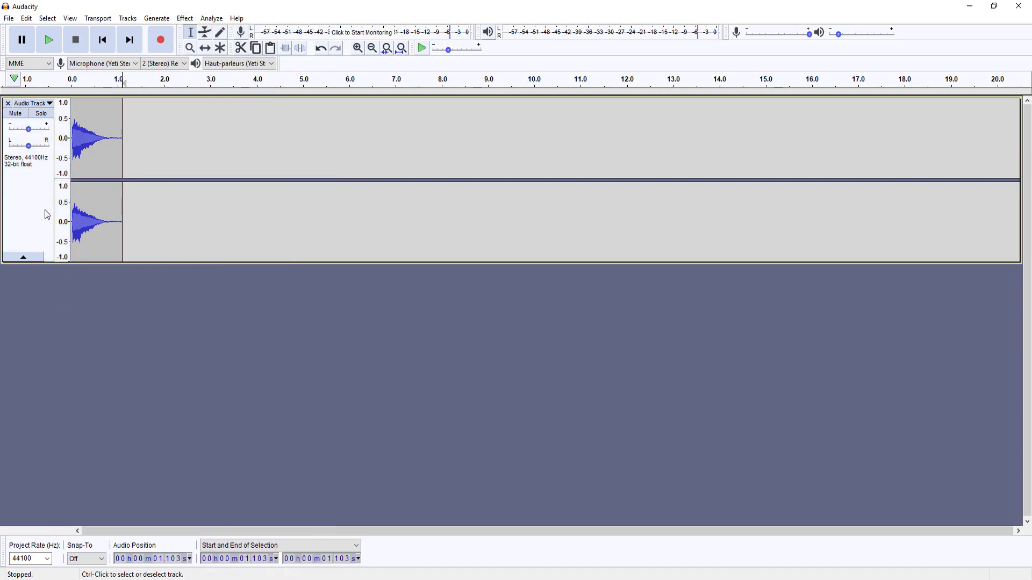
key("ctrl+a")
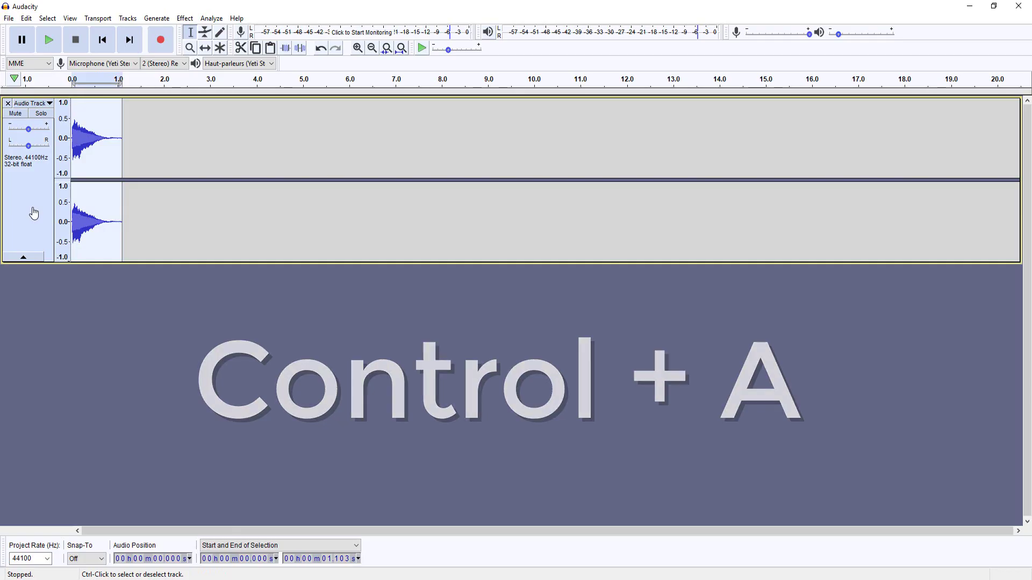
left_click(185, 18)
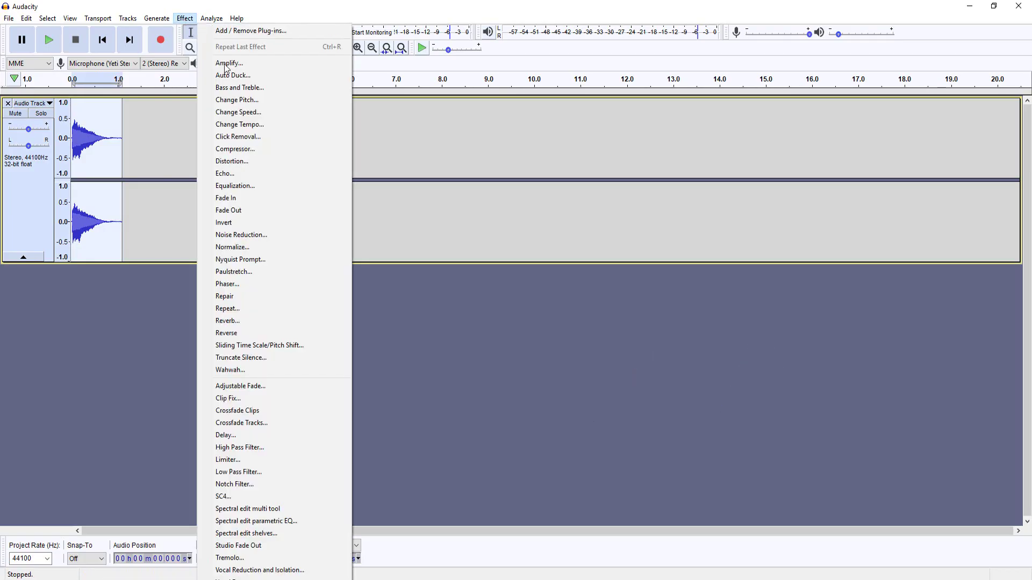
left_click(243, 323)
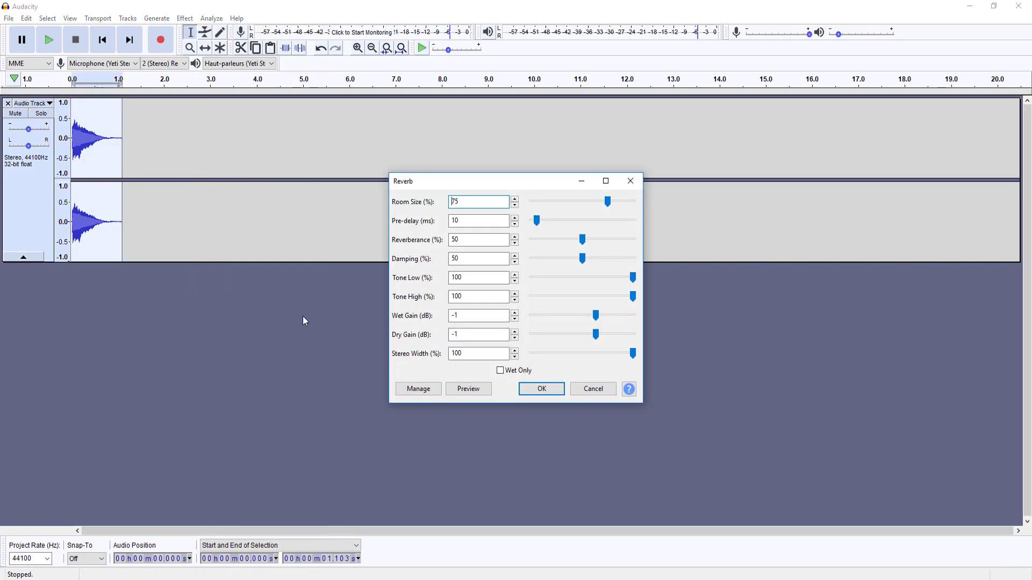
left_click(538, 393)
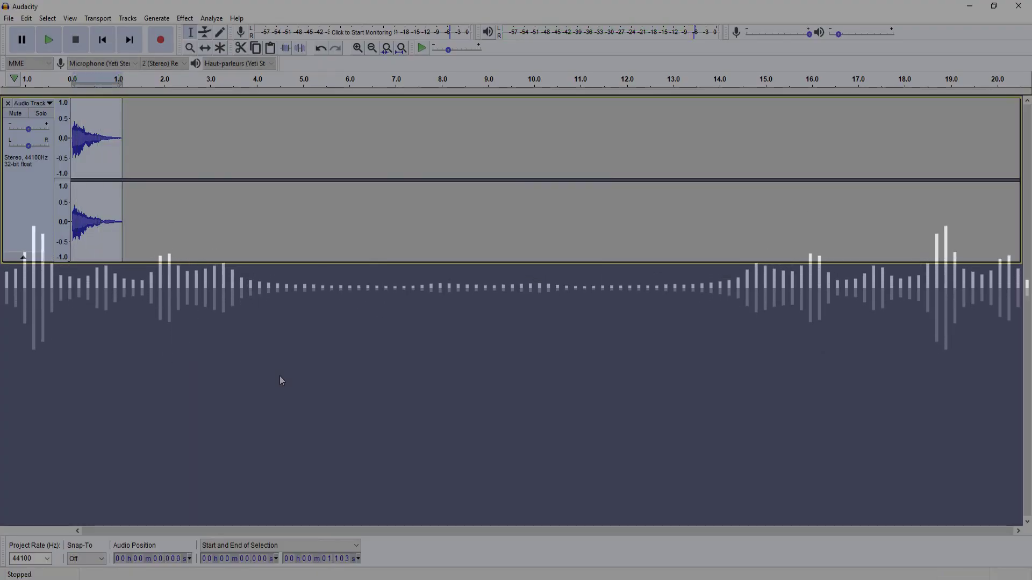
key("space")
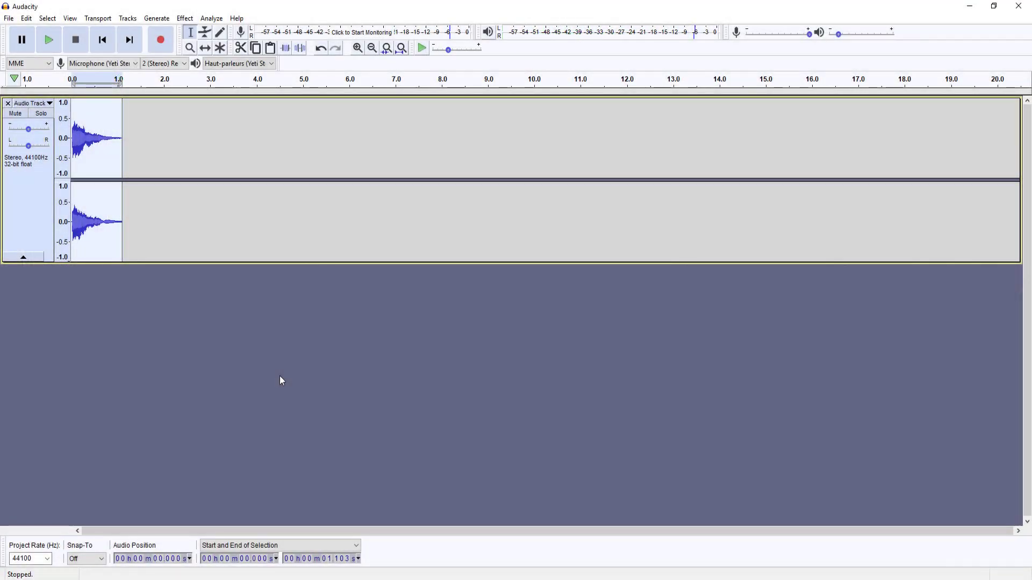
- Apply Echo with 0.25 s delay and 0.25 decay factor, then replay the clip several times
left_click(185, 18)
left_click(231, 171)
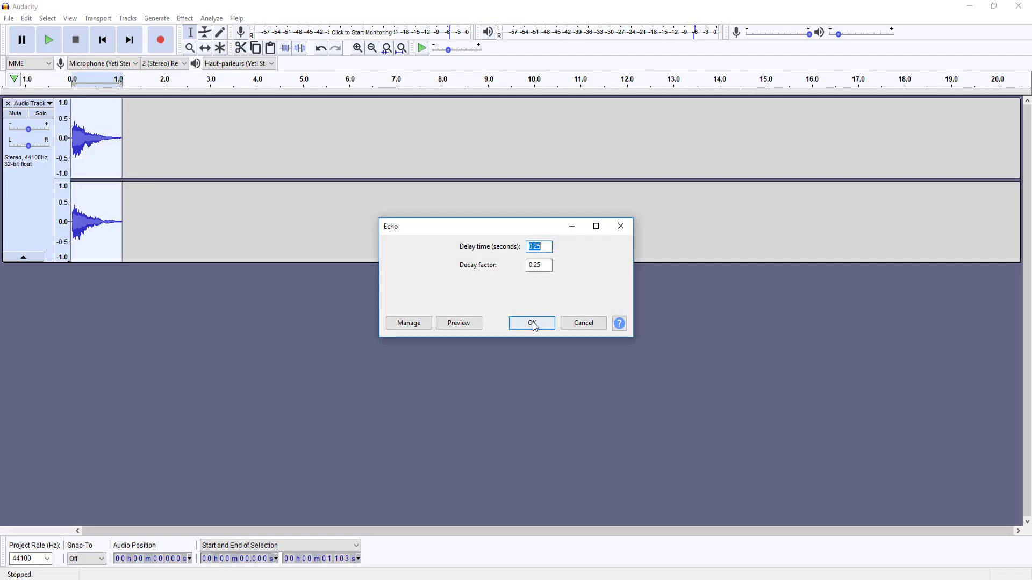
left_click(493, 432)
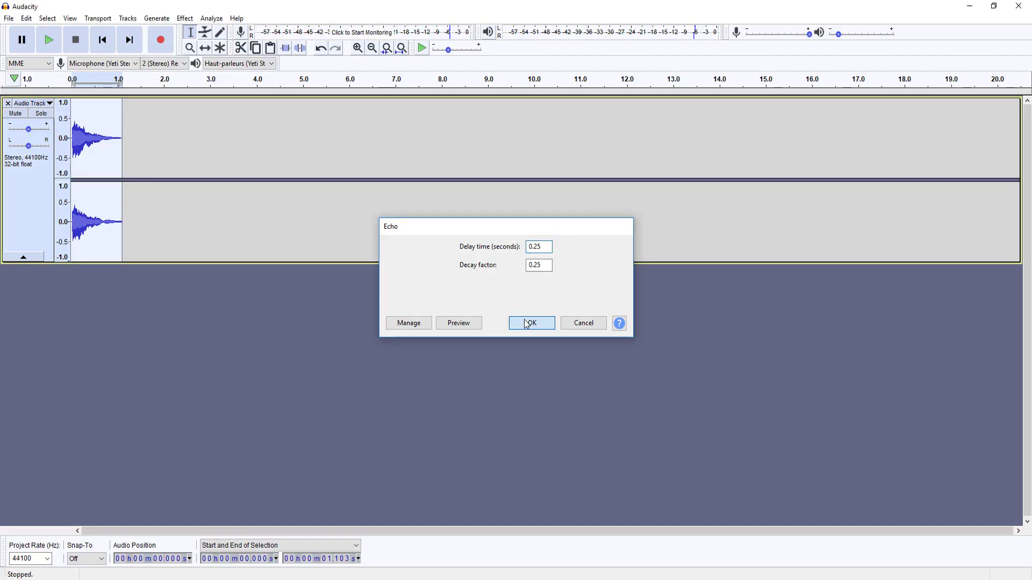
key("space")
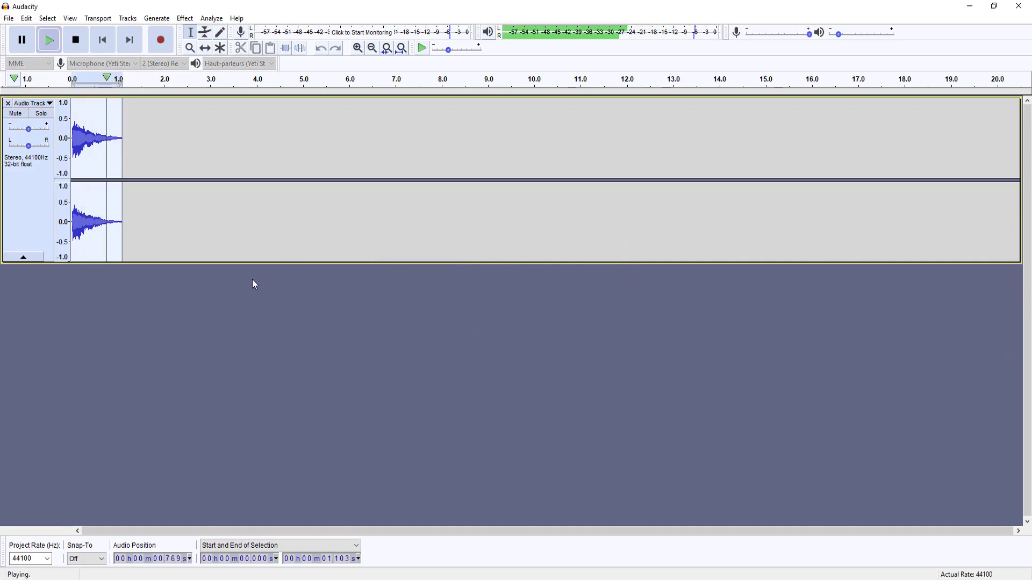
key("space")
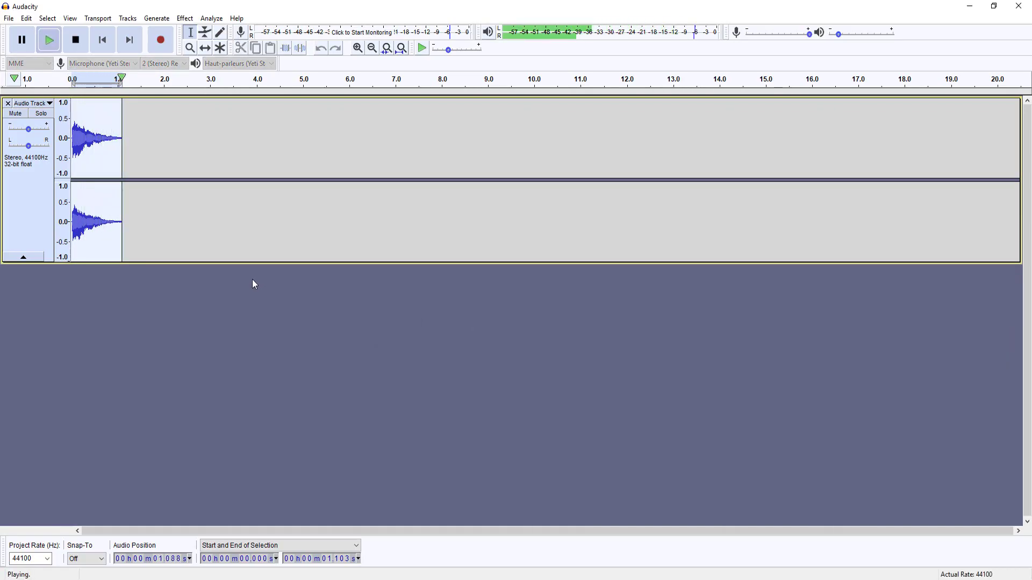
key("space")
left_click(185, 19)
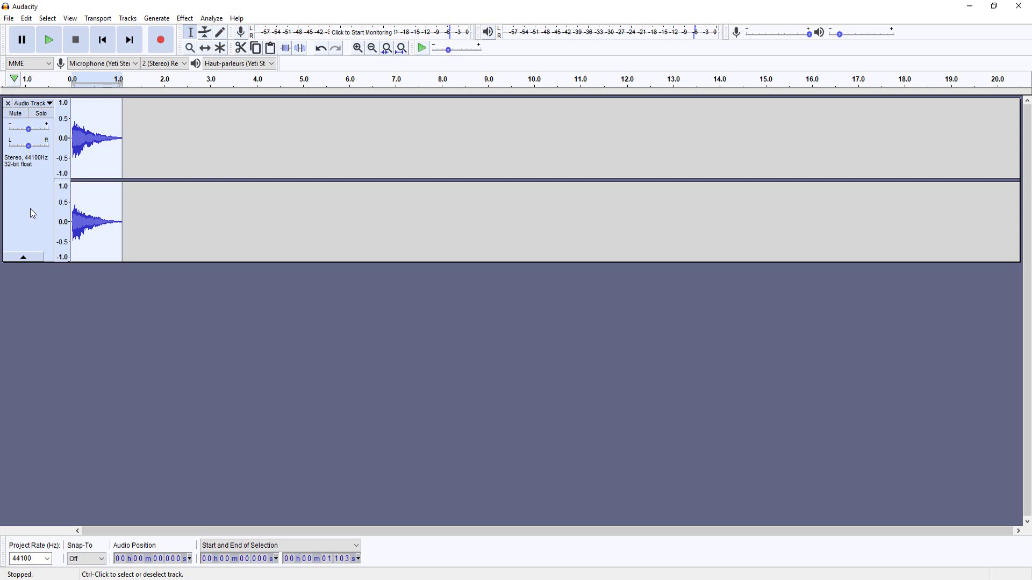
left_click(33, 207)
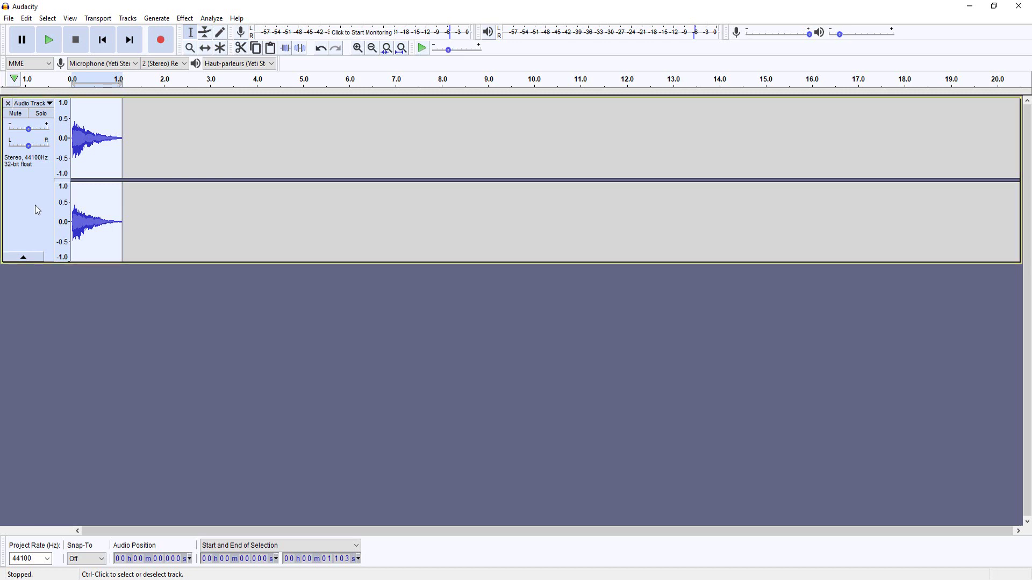
left_click_drag(132, 161, 101, 164)
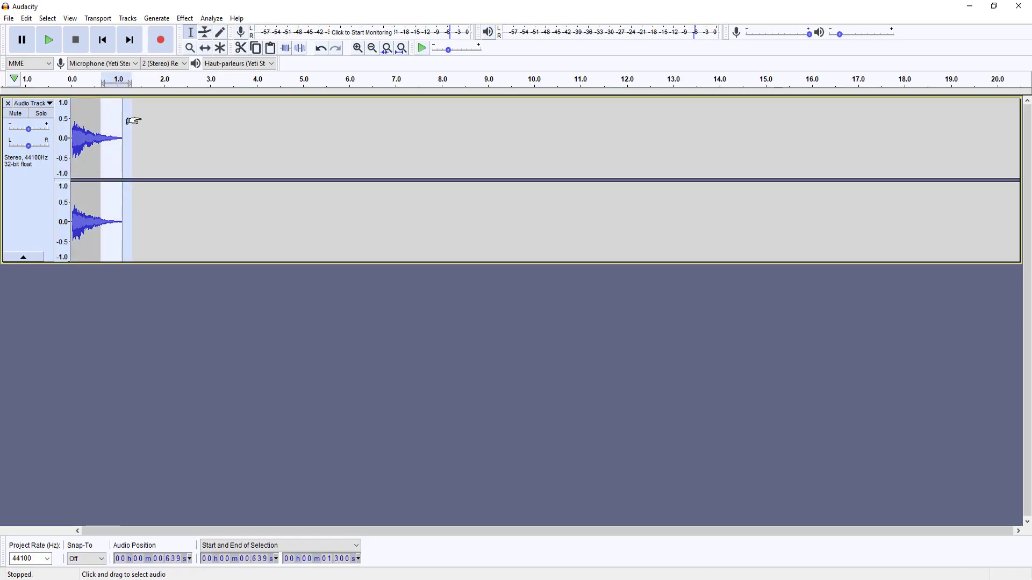
left_click(184, 18)
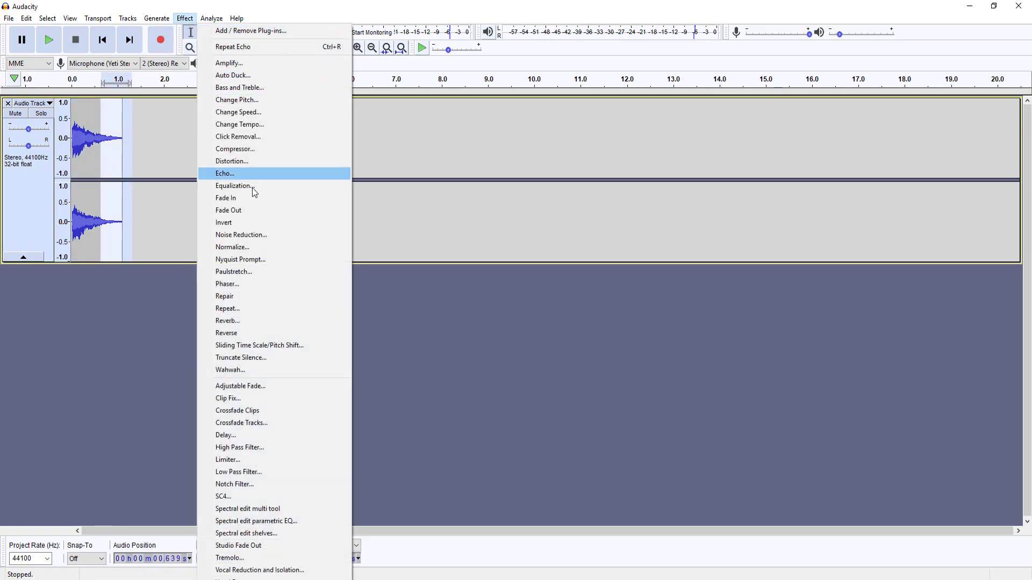
left_click(246, 211)
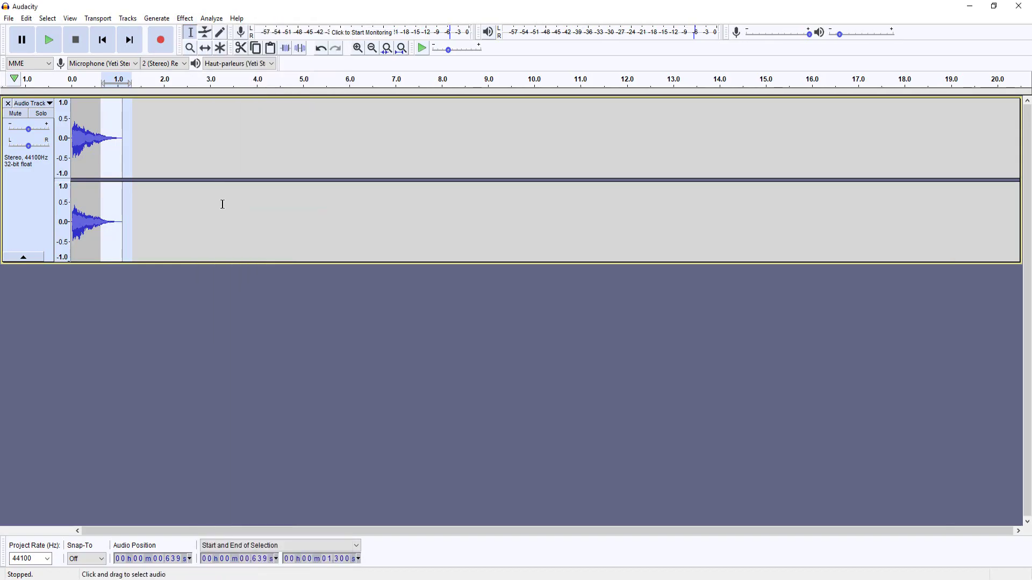
key("ctrl+z")
key("space")
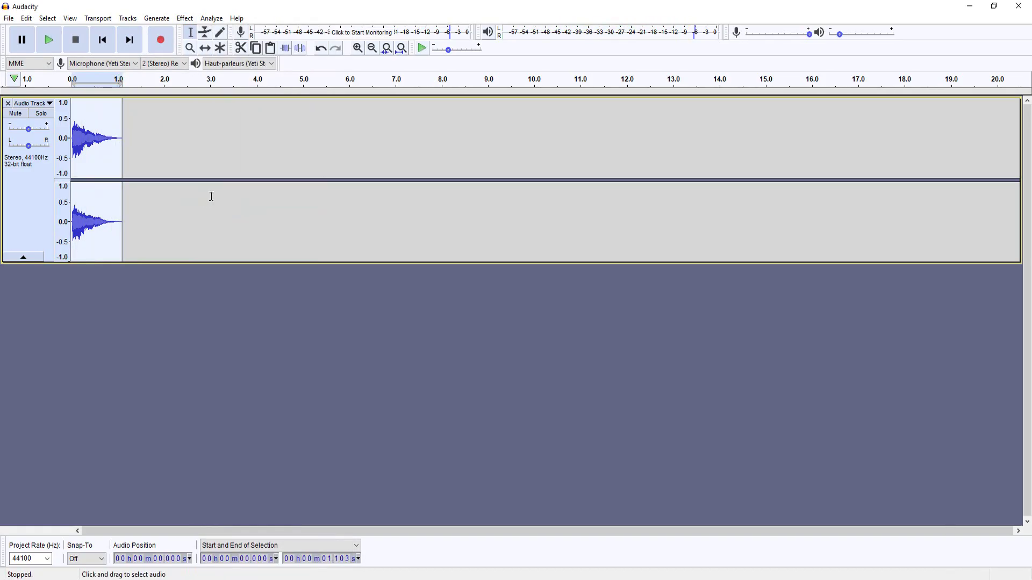
key("space")
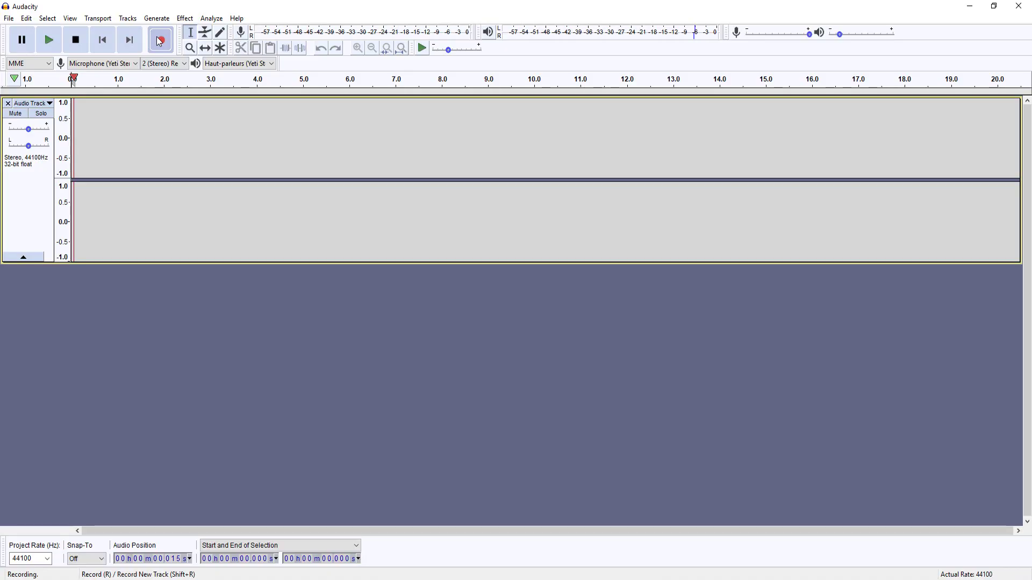
- Record a new clip and raise the pitch of its first two seconds by about 15%
left_click(168, 33)
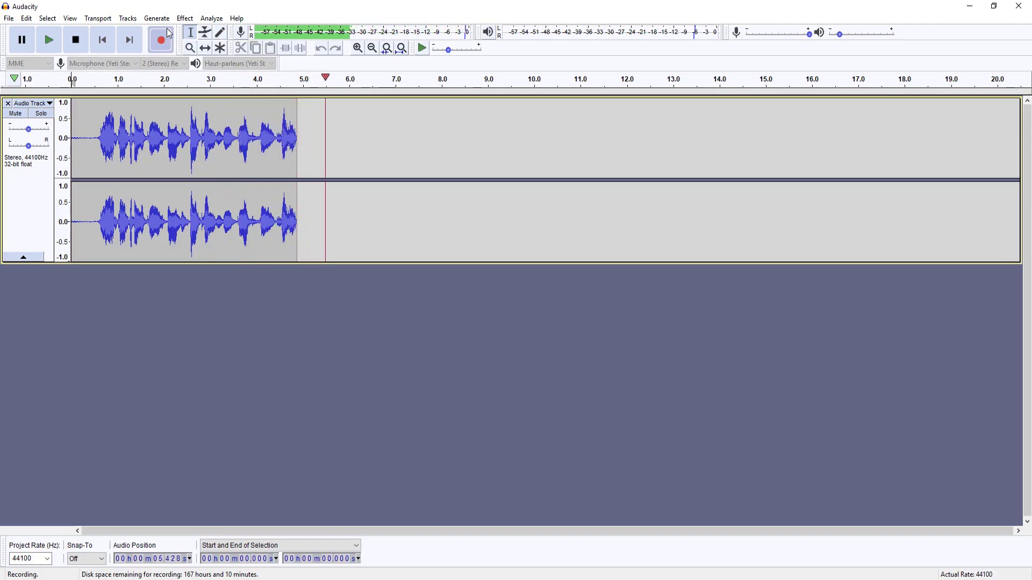
key("space")
left_click_drag(168, 137, 60, 138)
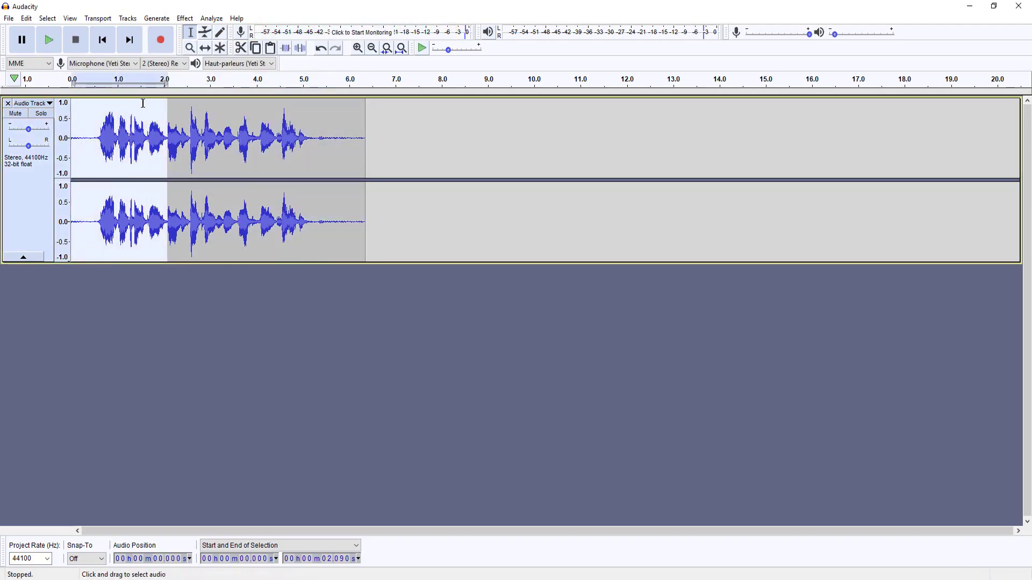
left_click(184, 19)
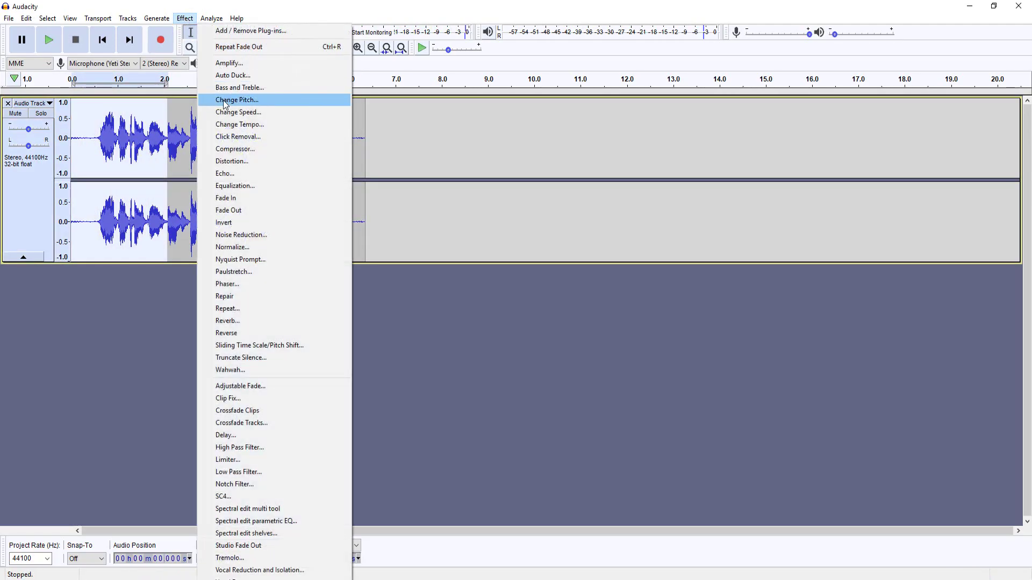
left_click(249, 101)
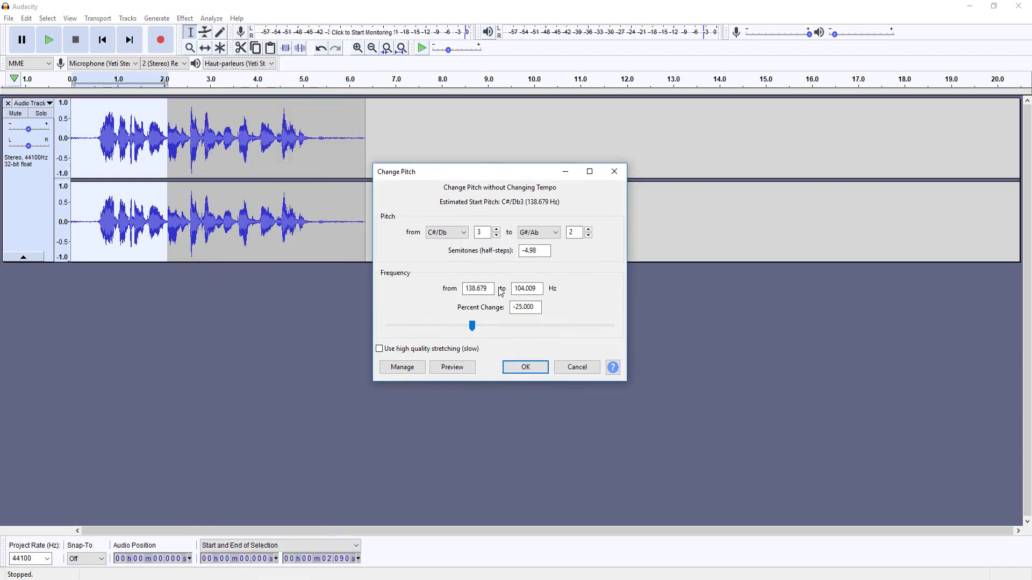
left_click(473, 322)
left_click_drag(474, 329, 511, 331)
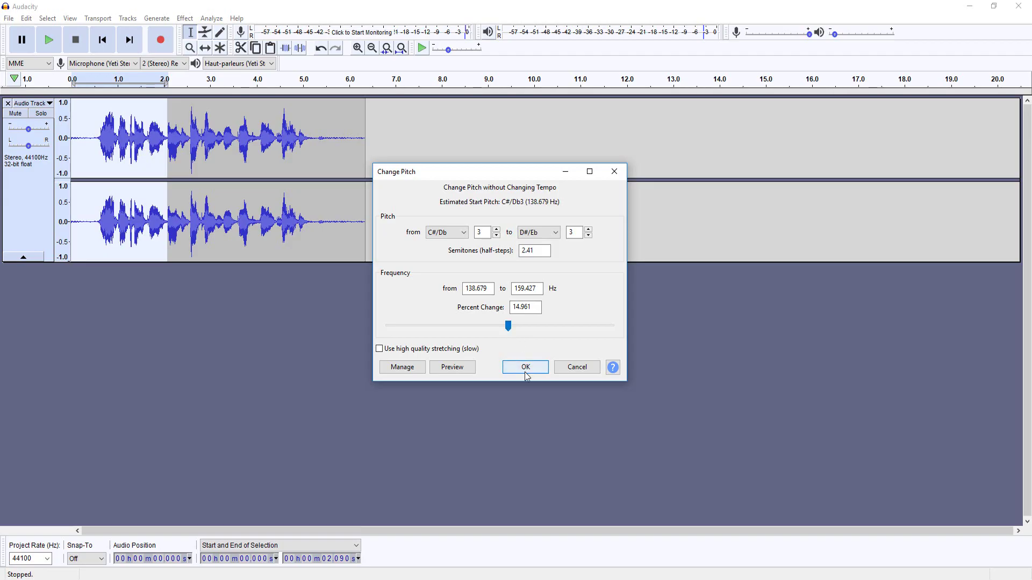
left_click(525, 368)
- Lower the pitch of the clip from 2.023 s onward by 17%, then select the whole track
left_click_drag(373, 210, 165, 204)
left_click(185, 18)
left_click(237, 100)
left_click(497, 342)
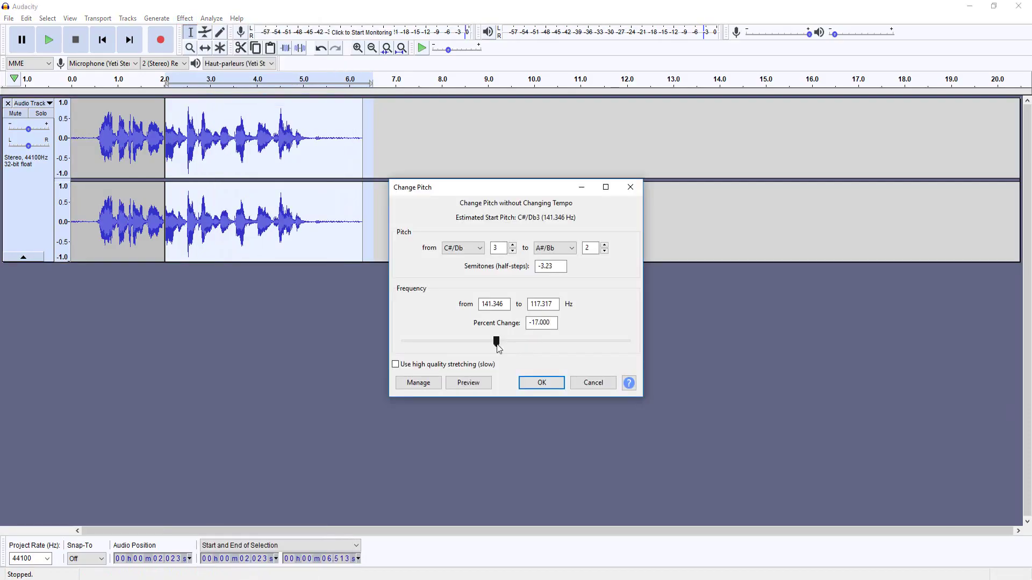
left_click(540, 383)
key("ctrl+a")
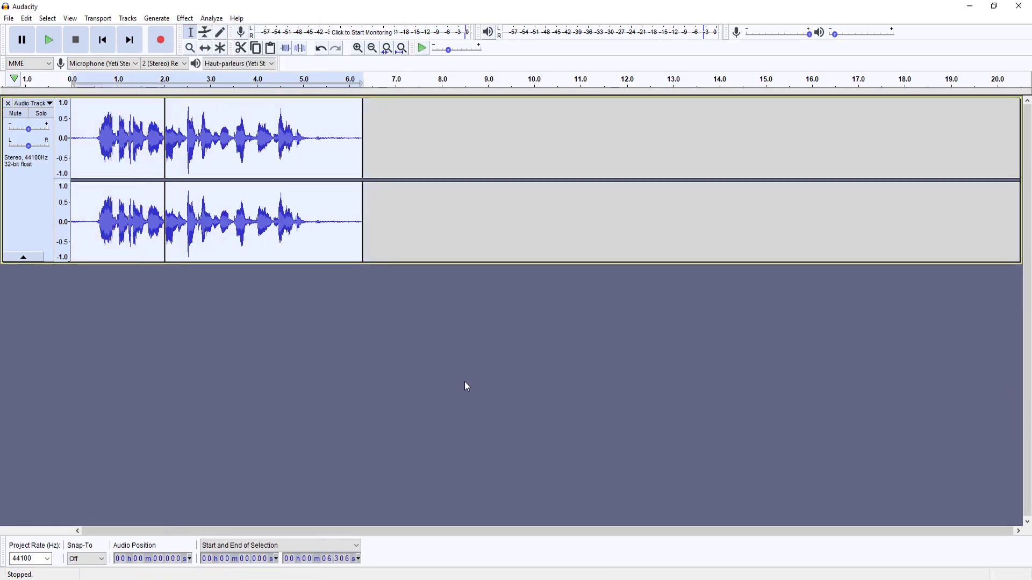
- Play the pitch-shifted clip, reverse it, delete its leading silence, and play it back
key("space")
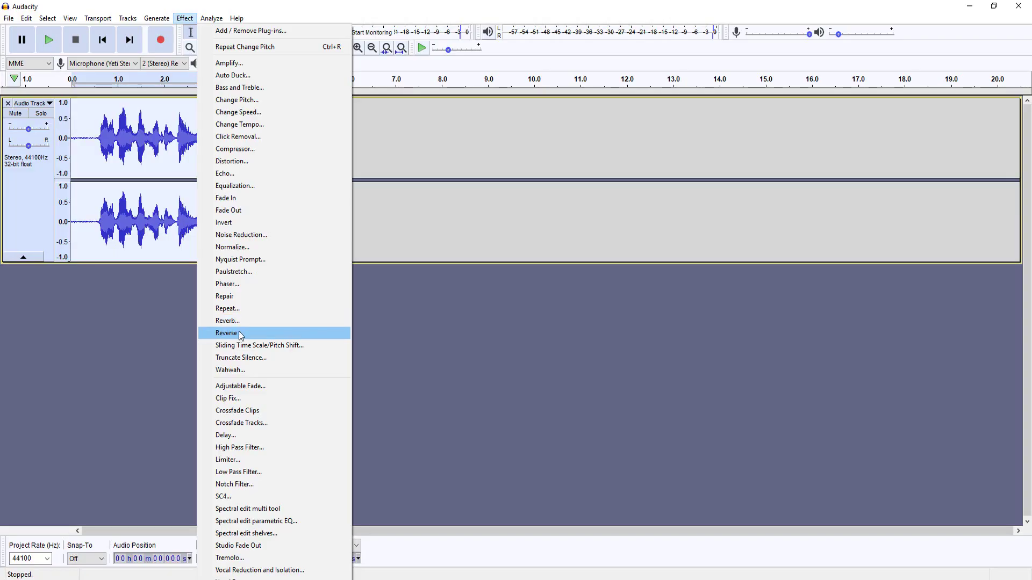
left_click(226, 334)
key("Delete")
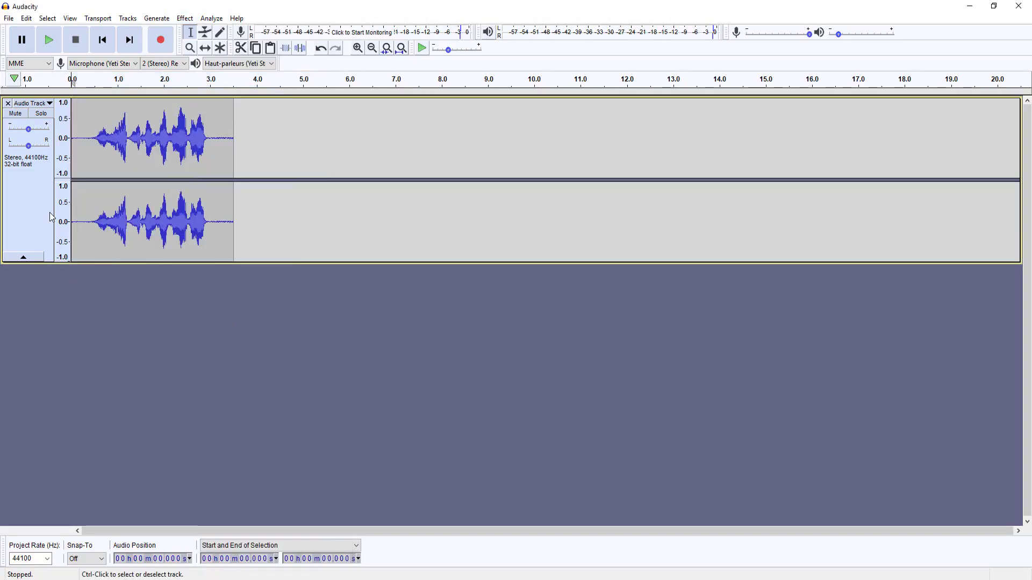
left_click(37, 230)
key("space")
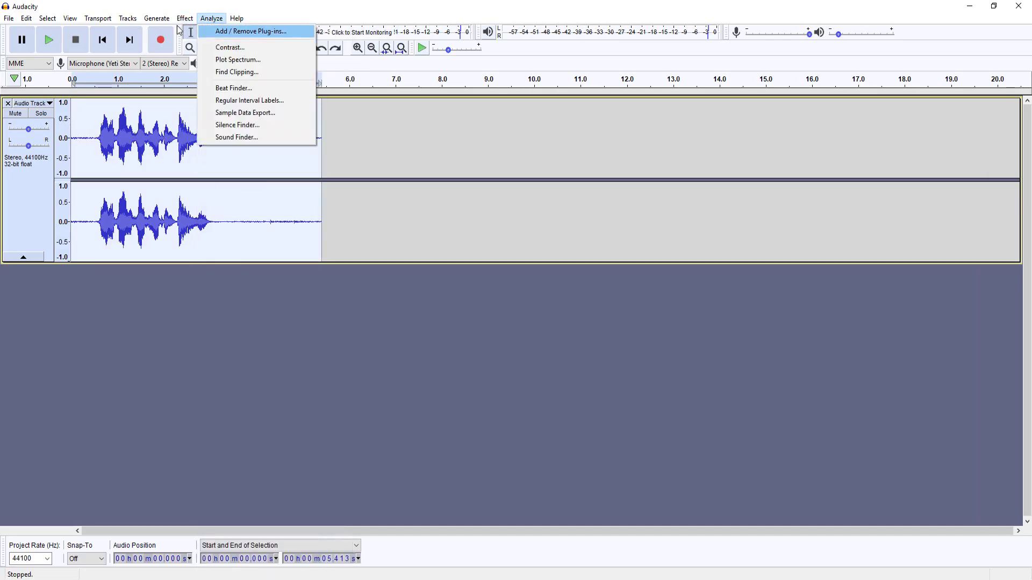
- Try a tempo change on the clip, listen to the sped-up result, then undo it
left_click(217, 124)
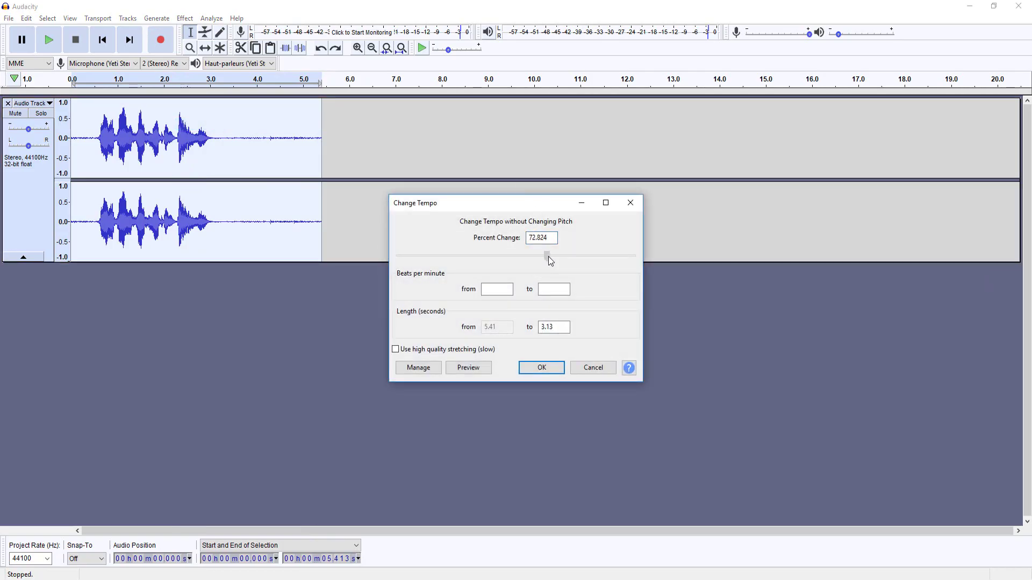
key("Return")
key("space")
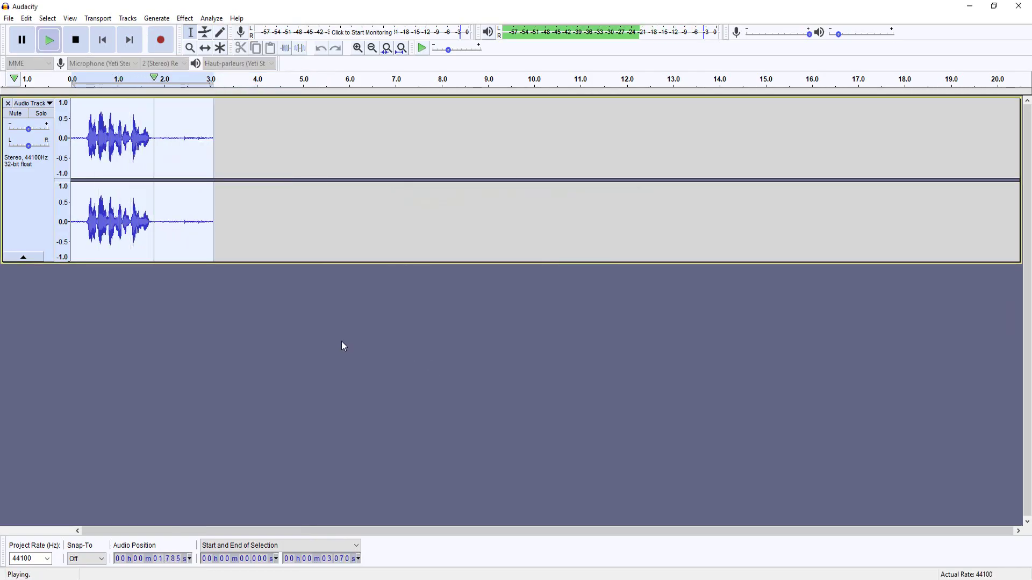
key("ctrl+z")
- Apply the Wahwah effect to the clip and play it
key("alt+c")
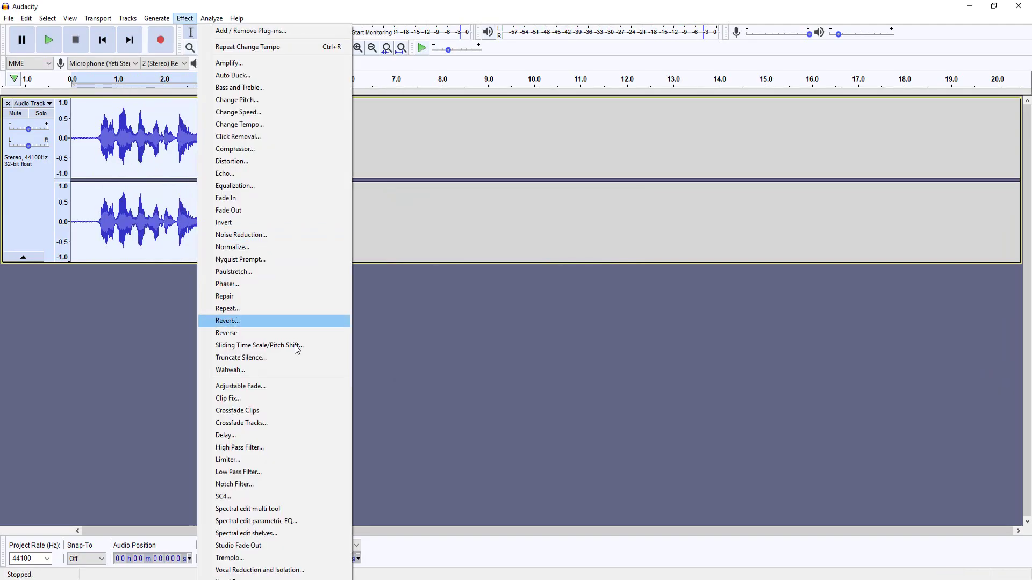
left_click(252, 370)
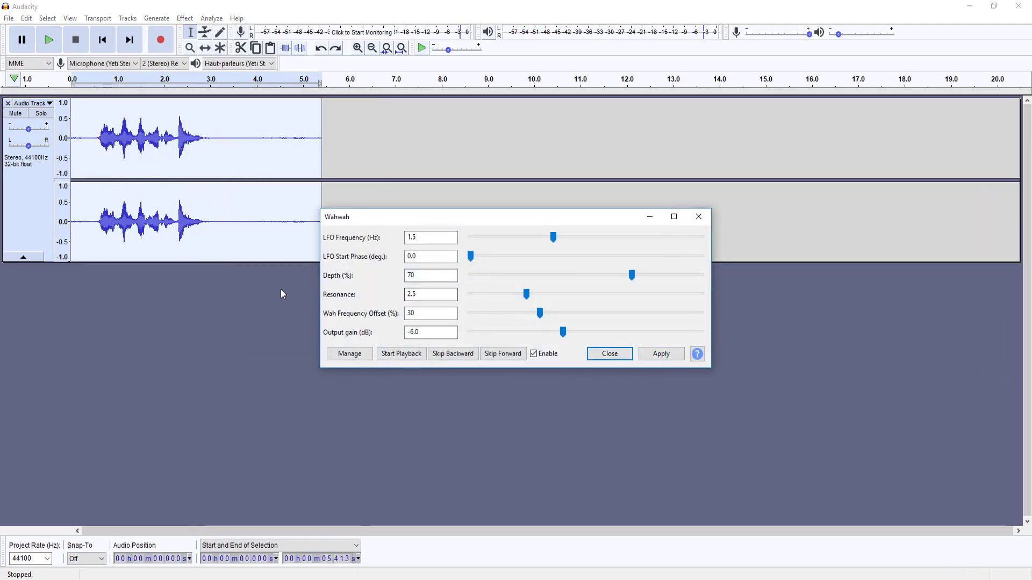
key("Return")
key("space")
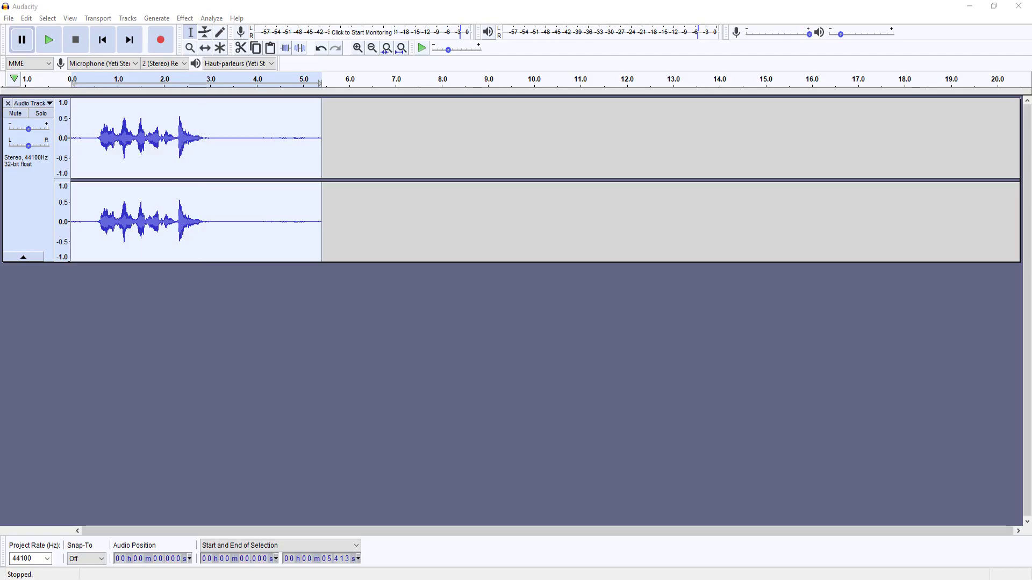
- Start Export Audio and create a new Audio folder inside the Assets folder
left_click(9, 18)
mouse_move(59, 112)
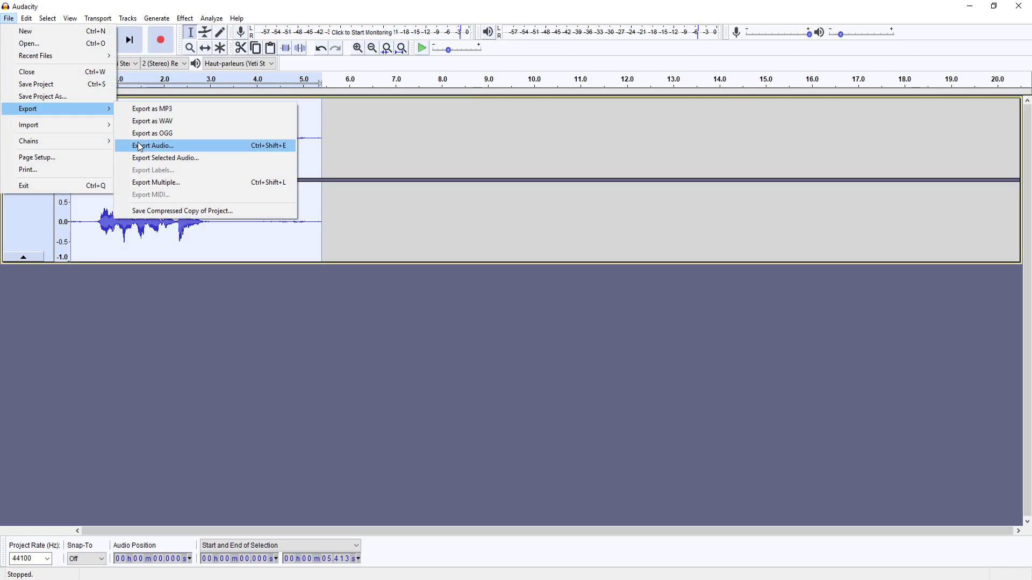
left_click(150, 149)
double_click(82, 92)
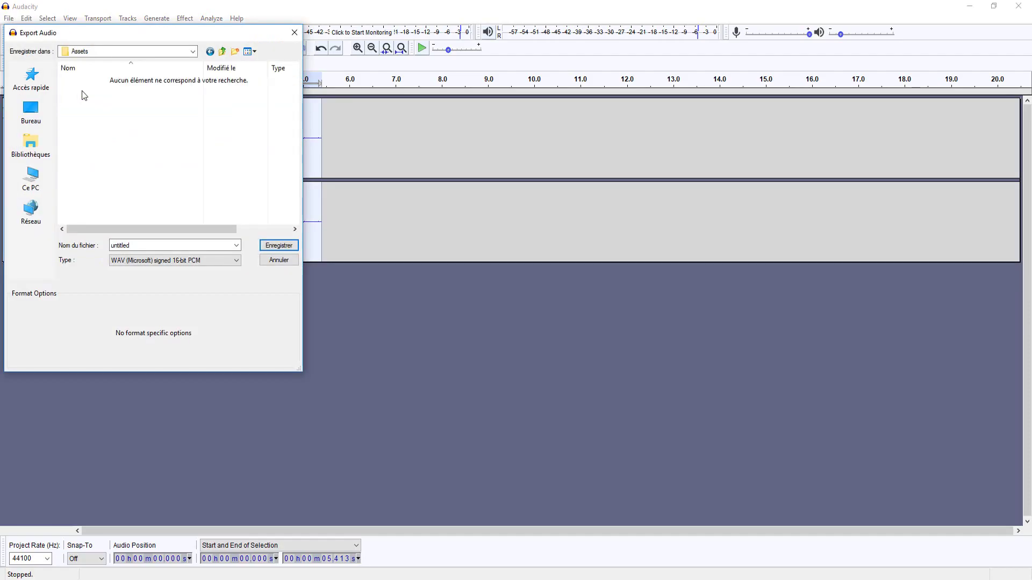
left_click(234, 51)
type("Aud")
key("Return")
key("Return")
- Save the clip as sound.wav in the Audio folder and accept the metadata
type("sound")
key("ctrl+a")
key("Return")
key("Return")
key("alt+Tab")
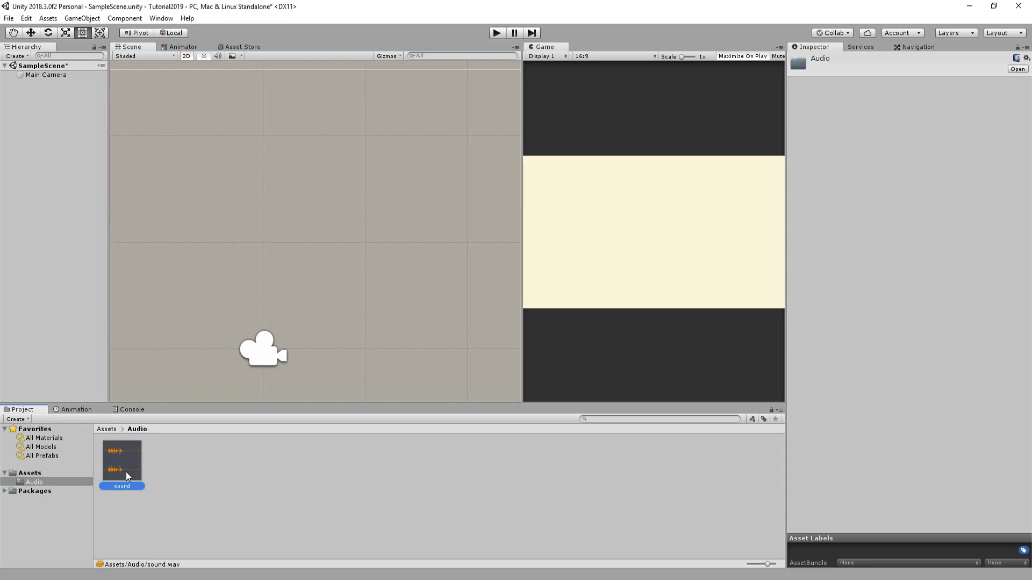
- Select sound.wav in Unity's Project panel to view its import settings in the Inspector
left_click(127, 475)
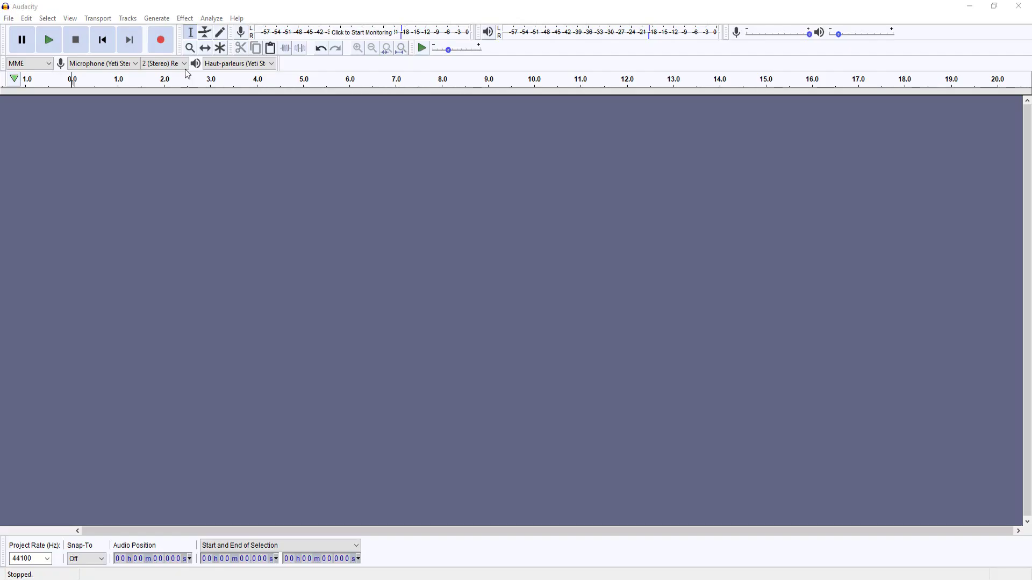
- Record a new rhythmic sound and delete its tail so it ends at 5.747 s
left_click(159, 48)
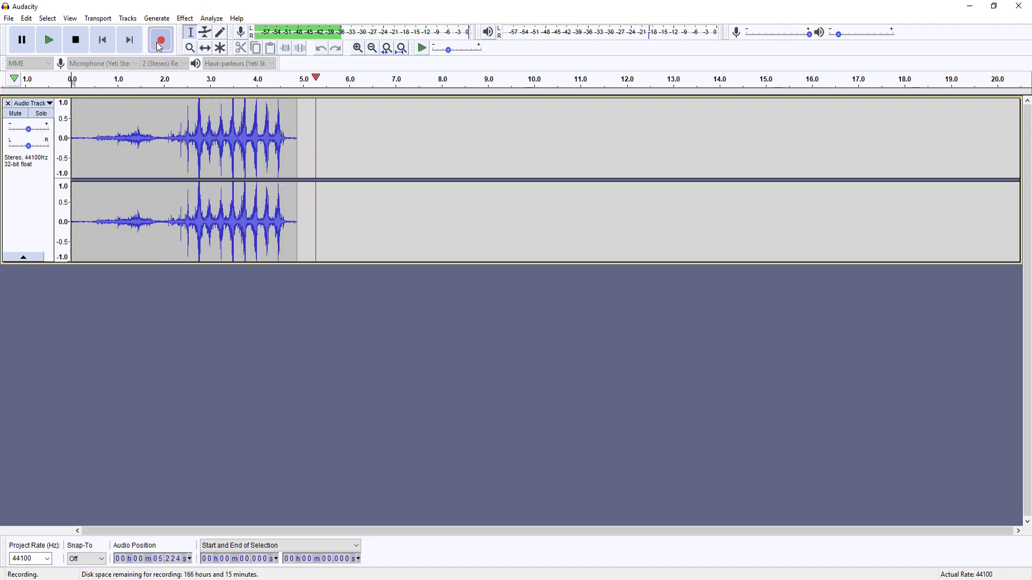
key("space")
left_click_drag(434, 143, 337, 139)
key("Delete")
- Apply Echo with its current settings to the whole recording and play it back
key("ctrl+a")
left_click(184, 18)
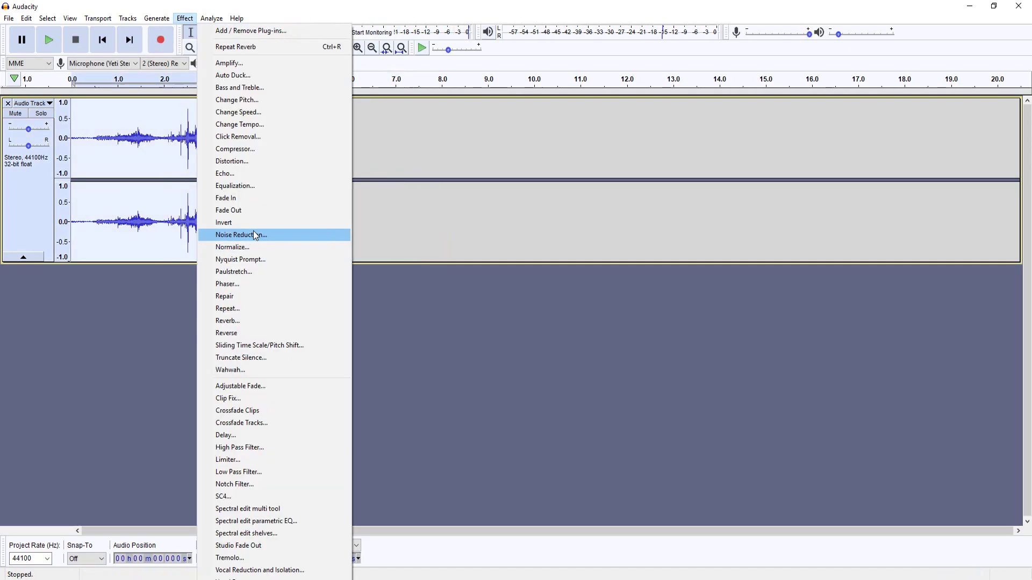
left_click(237, 178)
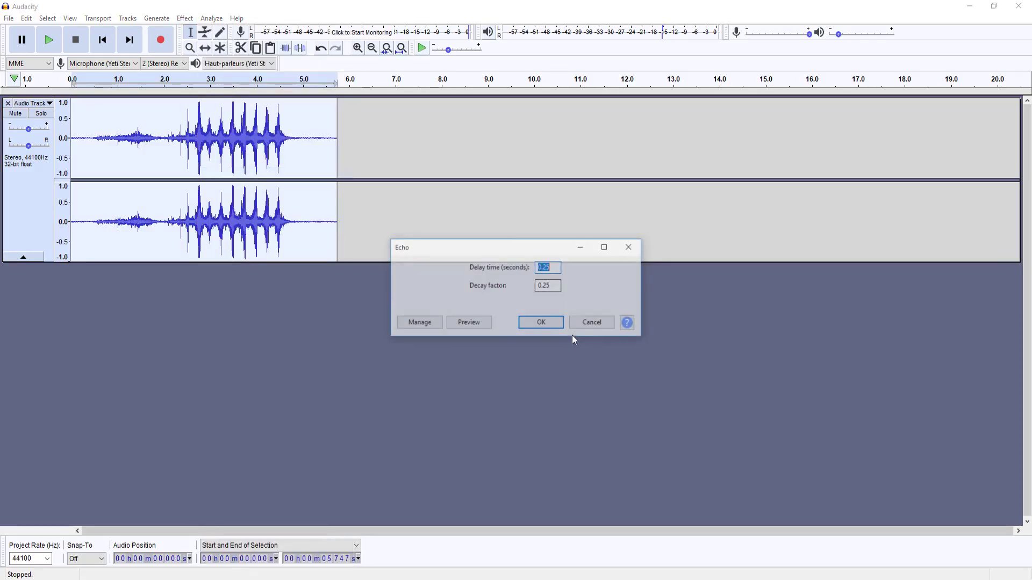
left_click(539, 322)
key("space")
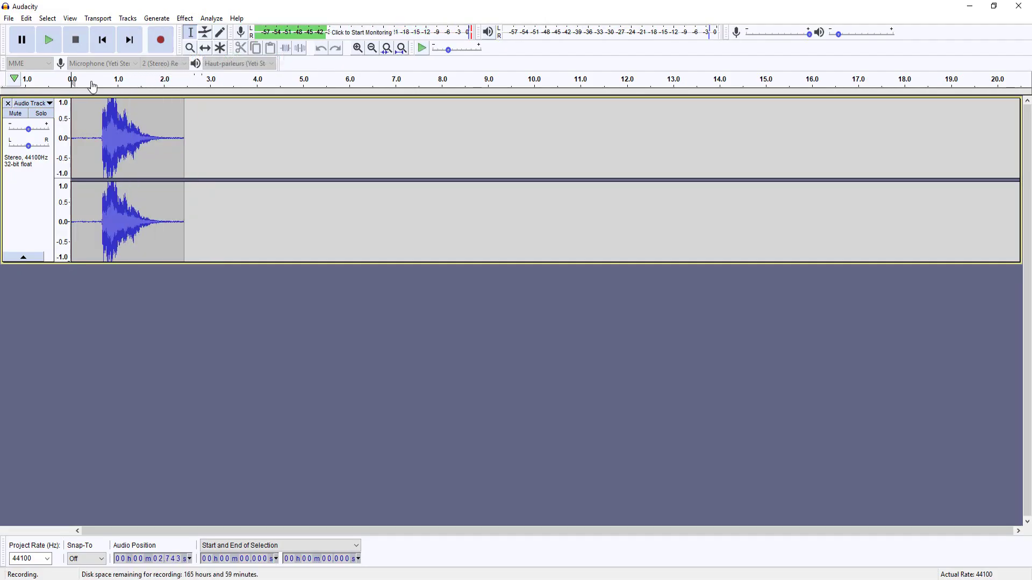
key("space")
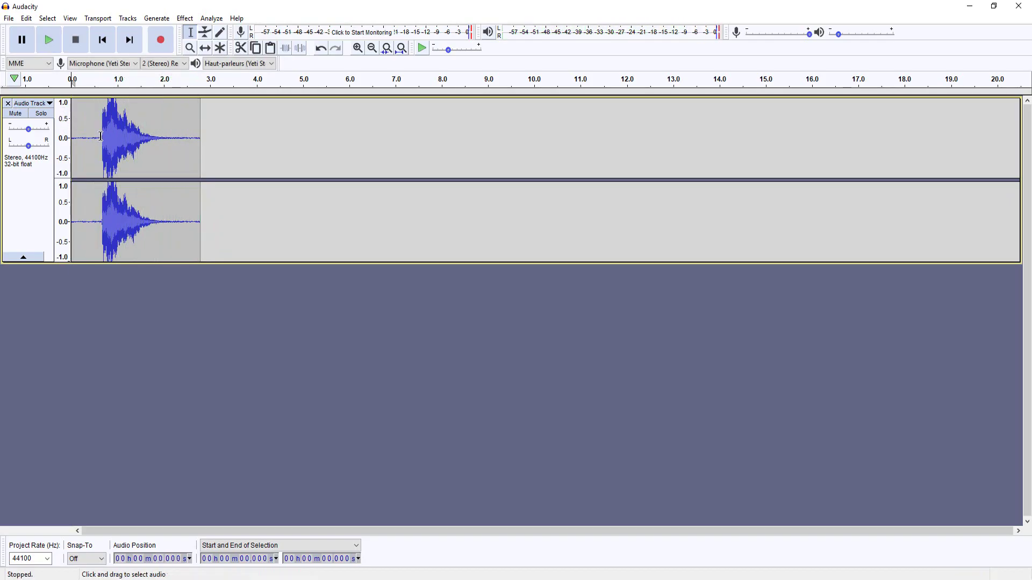
- Finish recording the impact sound, delete its leading silence, and listen to it
left_click_drag(100, 139, 21, 143)
key("Delete")
key("space")
- Add an Echo to the trimmed impact sound and play it back
left_click(184, 19)
left_click(205, 173)
left_click(539, 322)
key("space")
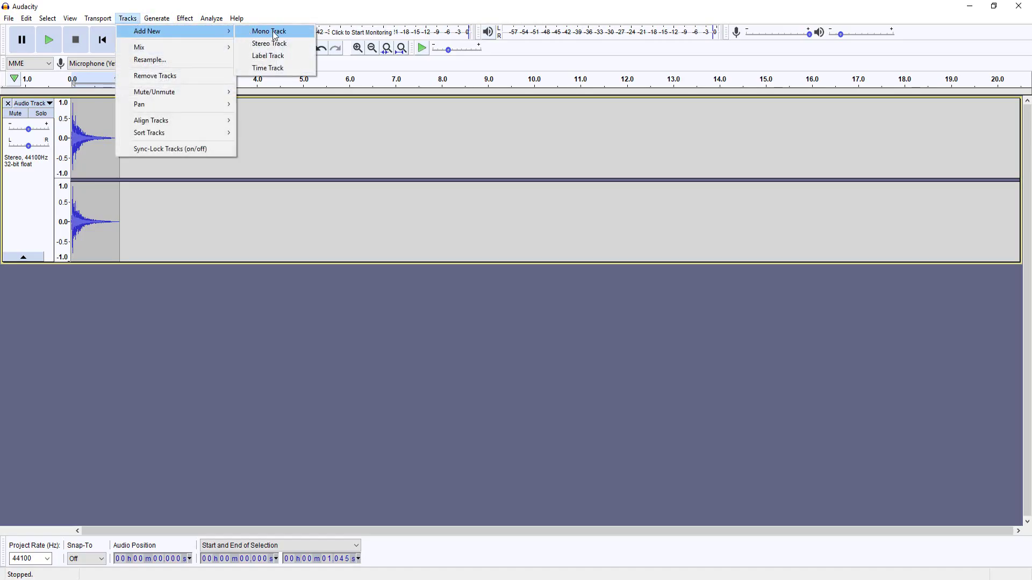
- Record a short sound on a new mono track and play it back
left_click(287, 37)
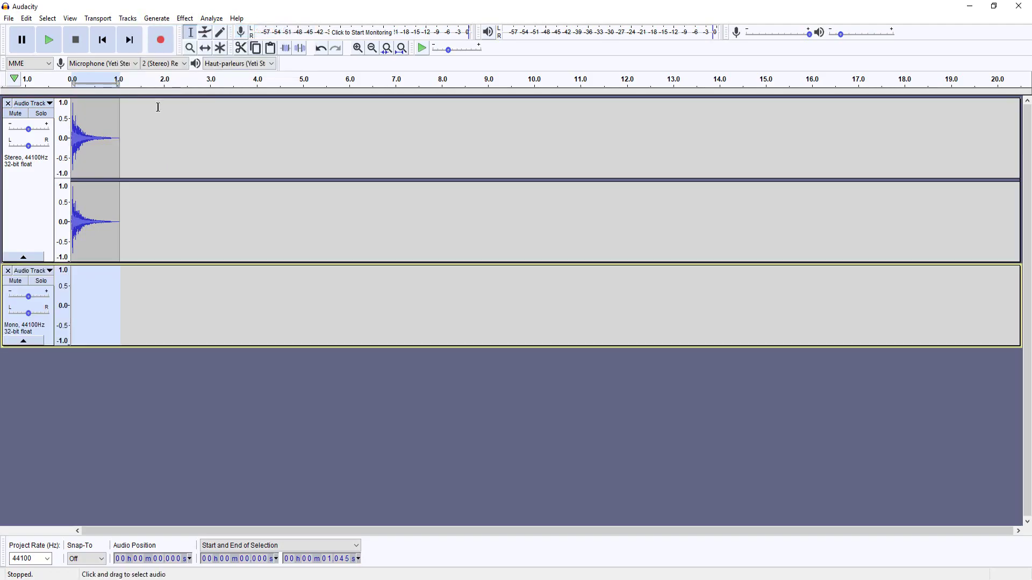
left_click(161, 42)
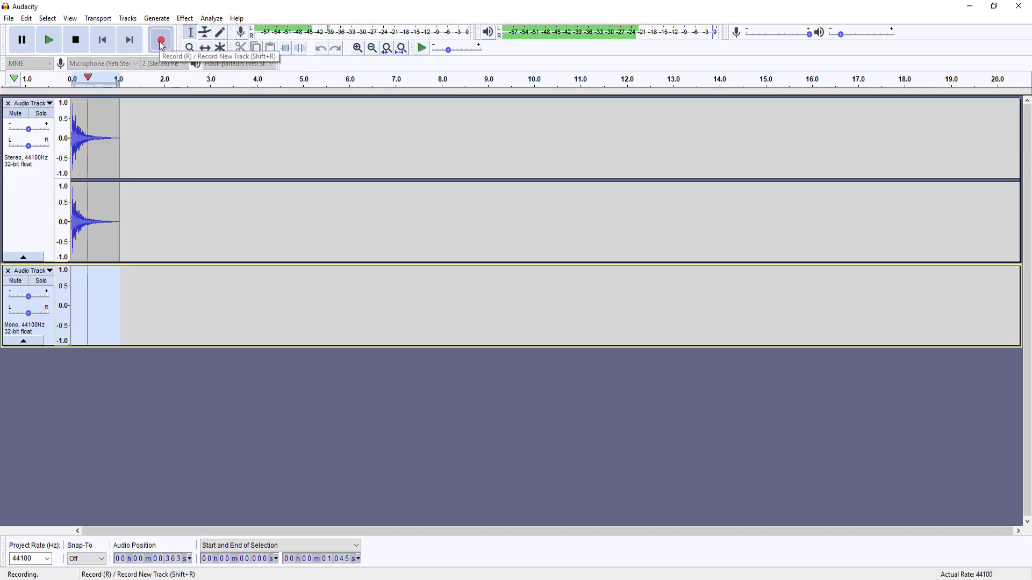
key("space")
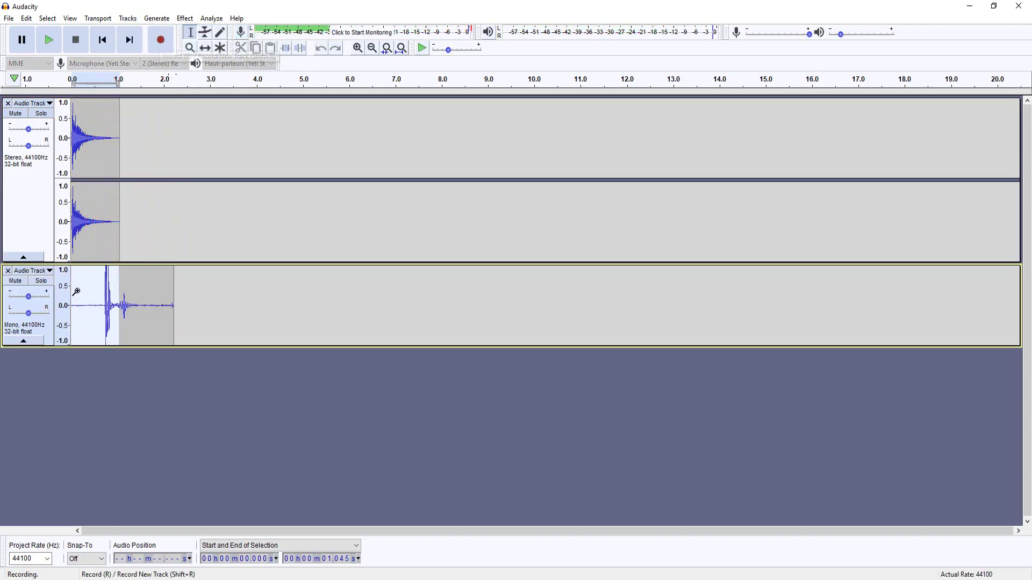
key("space")
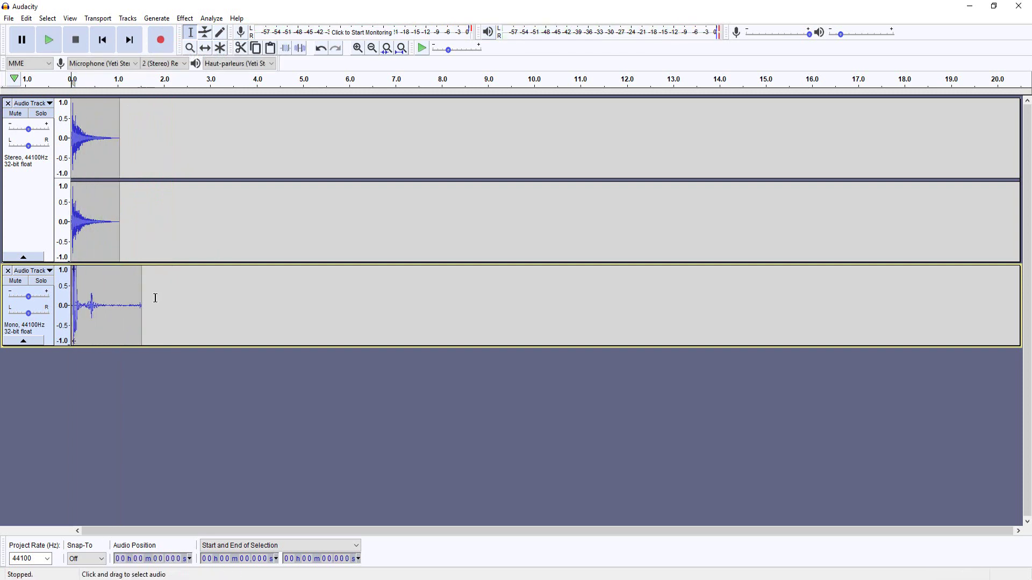
- Repeat the previous Amplify effect on the new mono clip and play the result
left_click(26, 329)
key("alt+c")
key("a")
key("Return")
key("space")
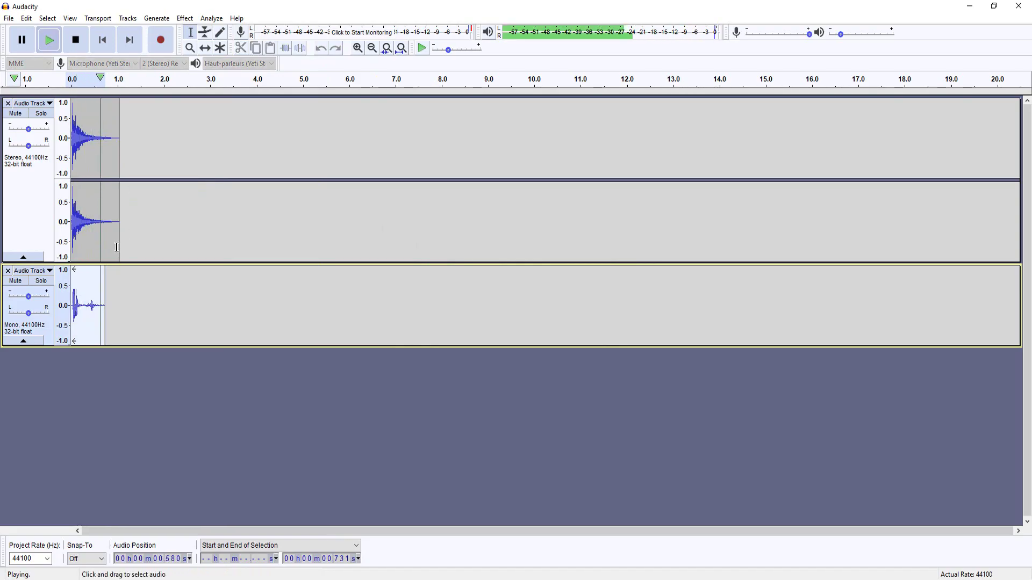
- Apply Reverb to the amplified clip and play it
left_click(184, 18)
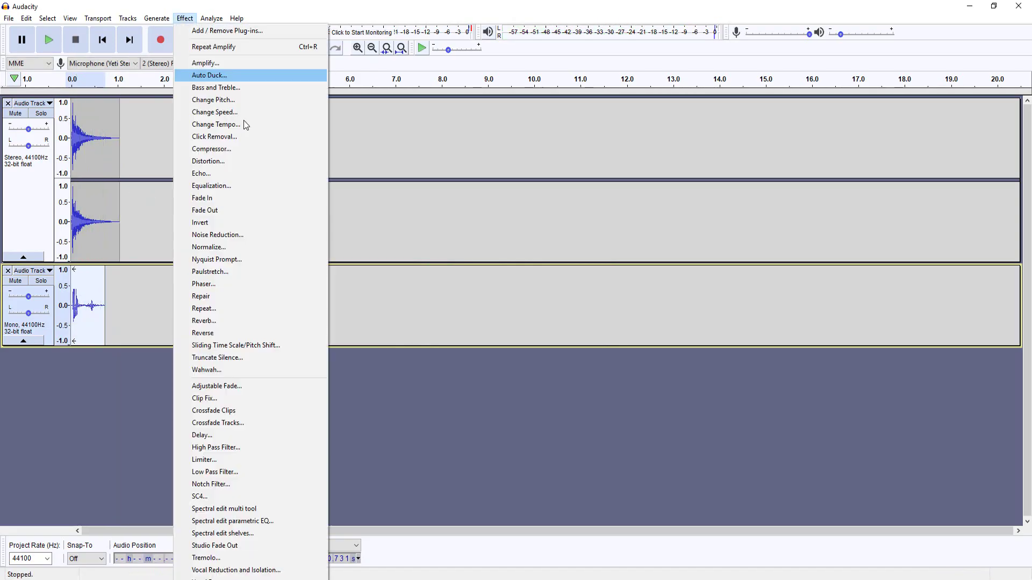
left_click(230, 321)
left_click(488, 358)
key("space")
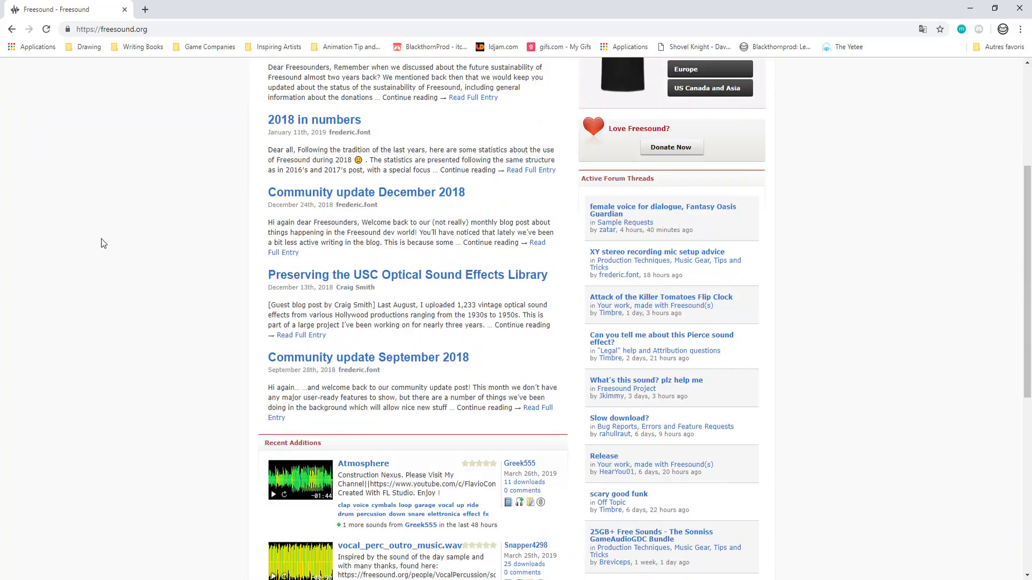
- Search 'water splash', browse YouTube Audio Library's sound effects, then close that tab
scroll(686, 136, "up", 5)
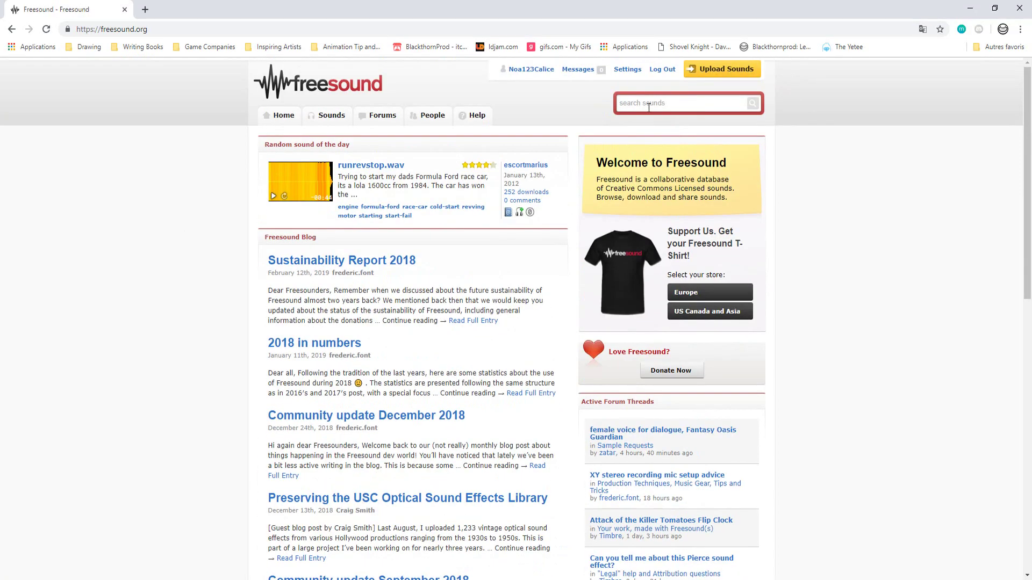
type("water splash")
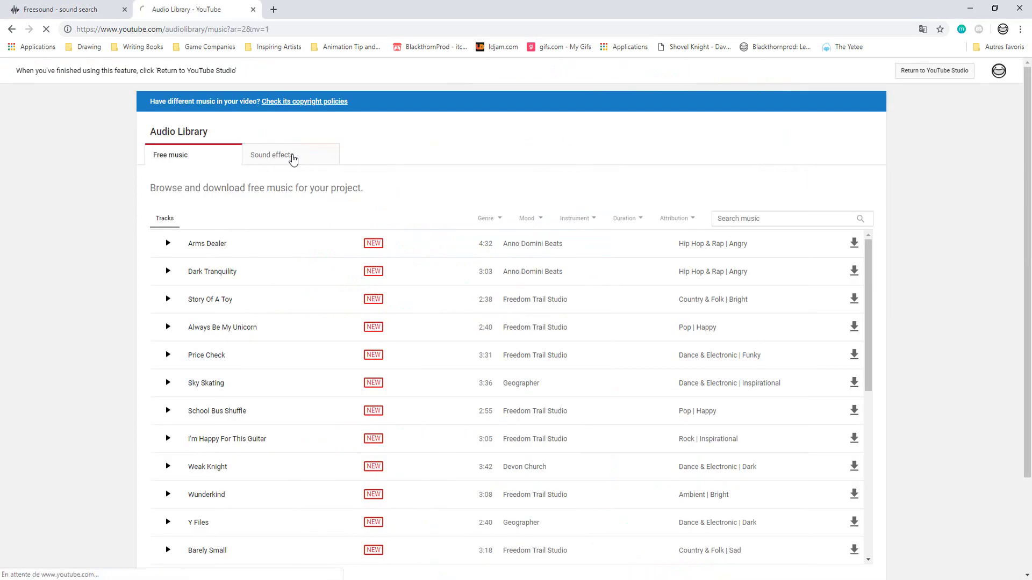
left_click(293, 160)
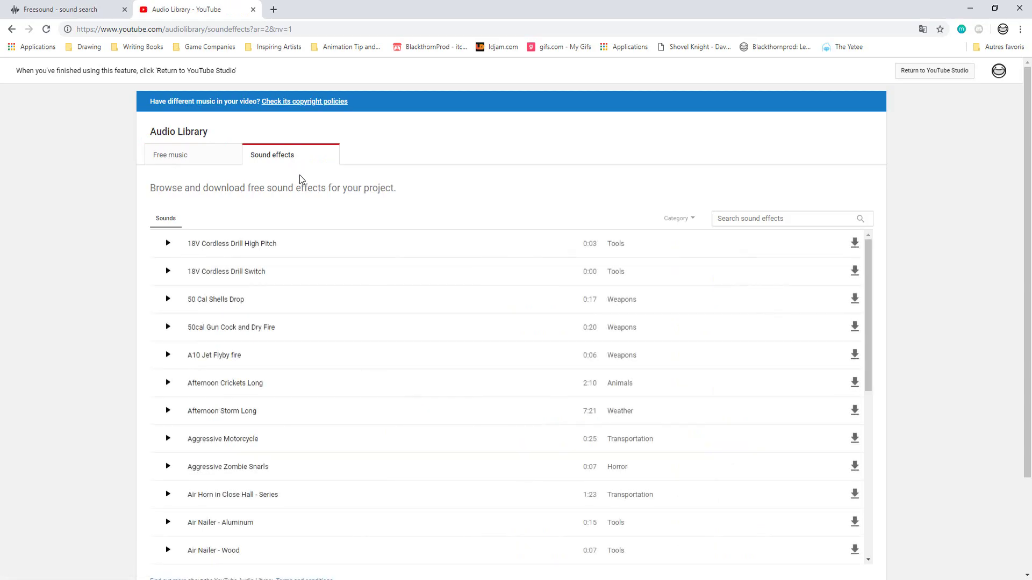
scroll(300, 183, "down", 1)
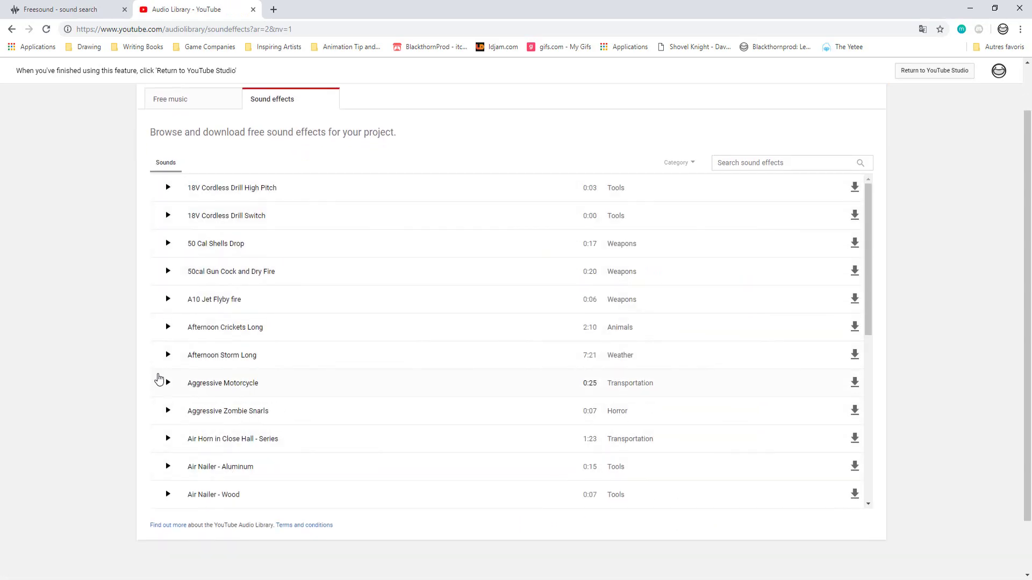
key("ctrl+w")
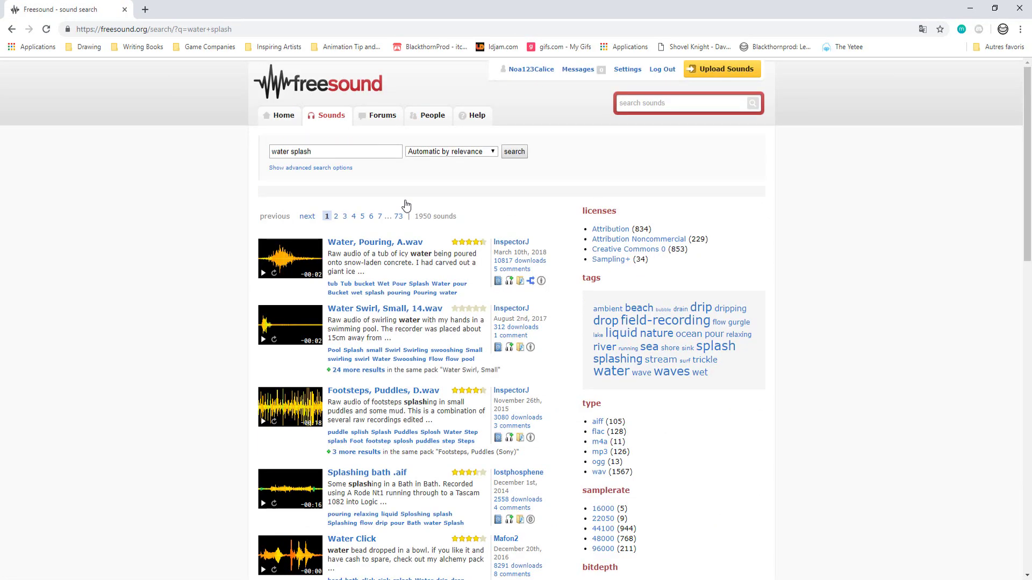